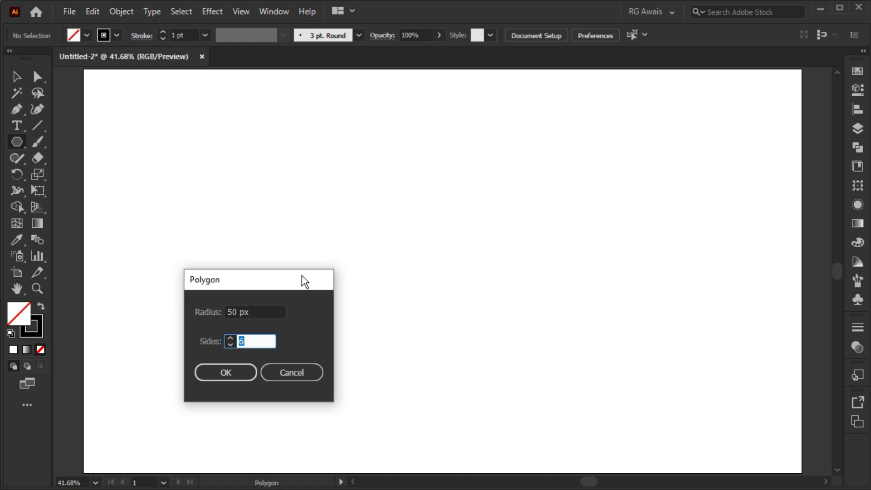
Create a six-sided polygon with a 150 px radius on the artboard
left_click_drag(301, 275, 474, 263)
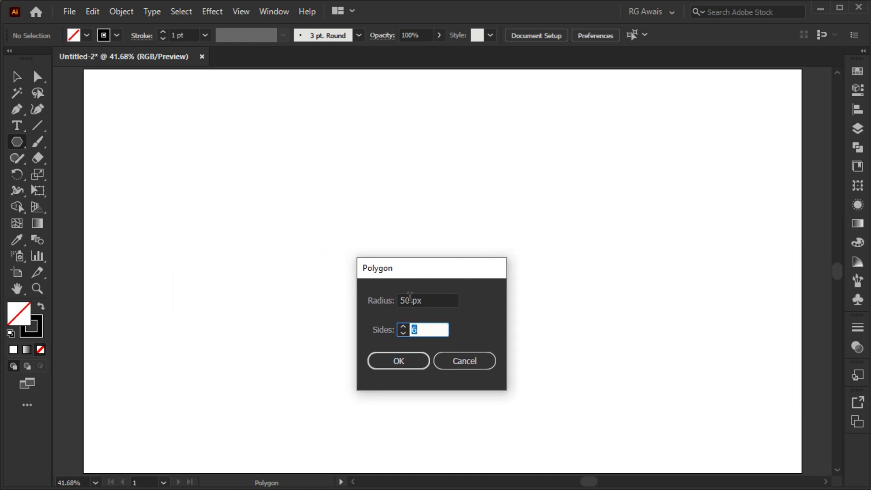
double_click(409, 298)
type("1")
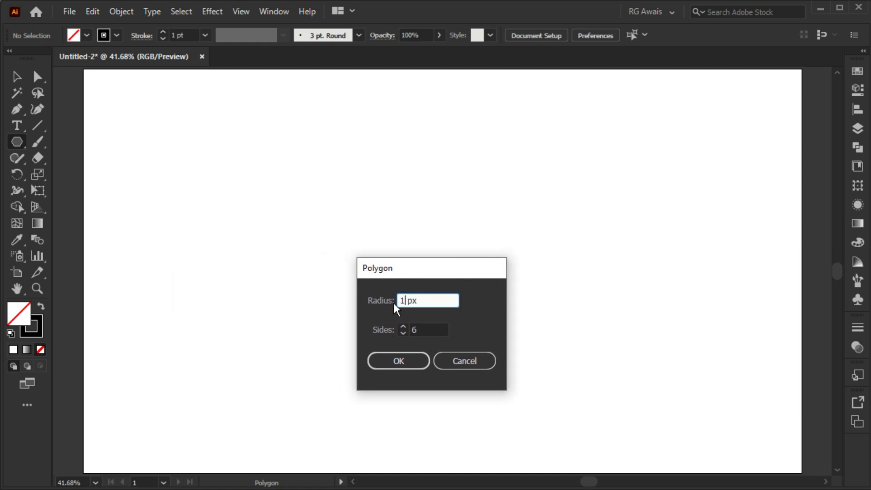
type("00")
left_click(386, 359)
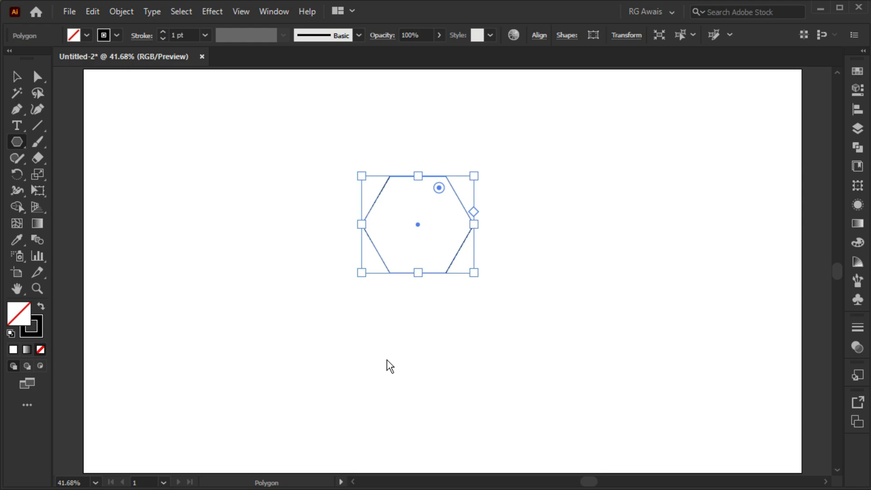
Add a second six-sided polygon with a 100 px radius beside the large hexagon
left_click(517, 251)
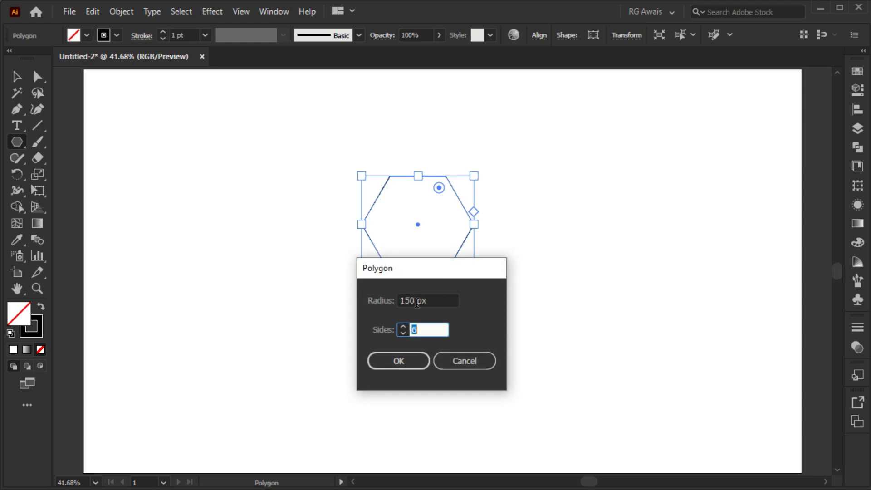
left_click_drag(418, 300, 389, 303)
type("100")
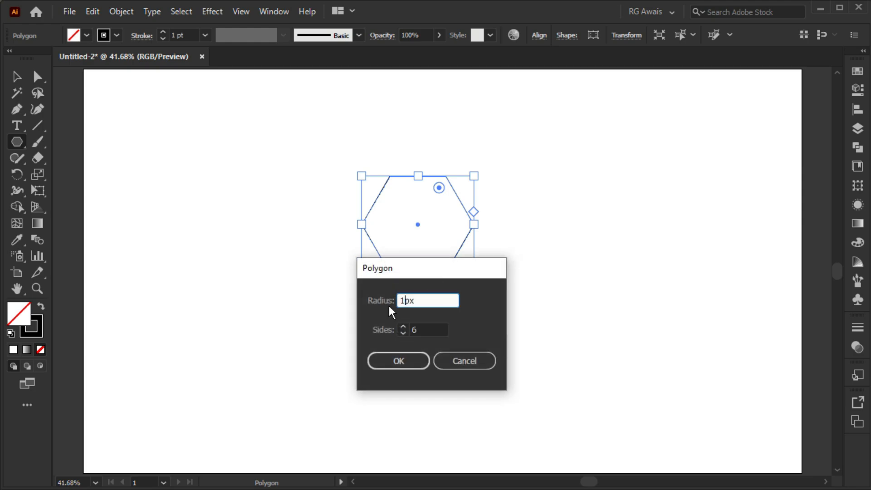
left_click(391, 359)
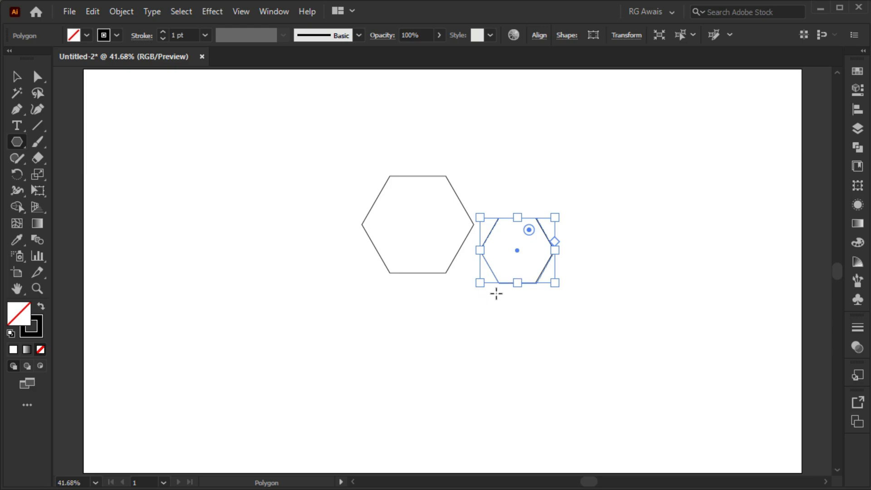
Add a third six-sided polygon with a 50 px radius below the other two hexagons
left_click(469, 300)
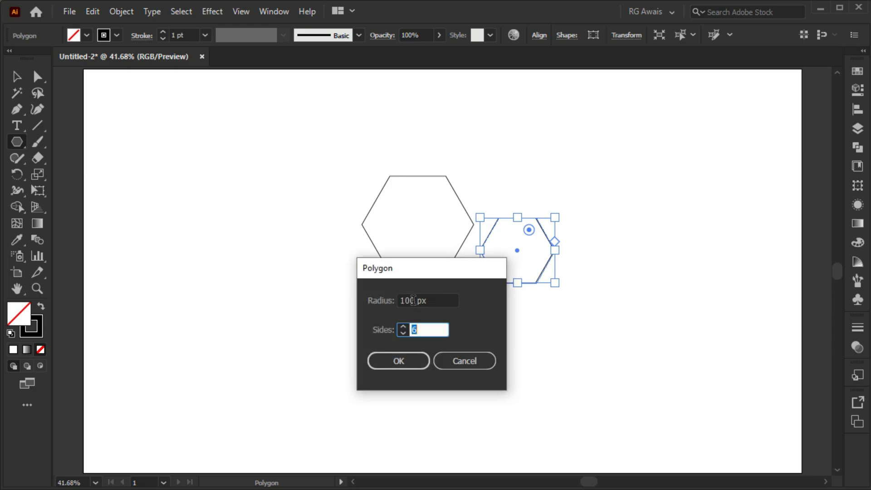
left_click_drag(413, 300, 398, 301)
type("5")
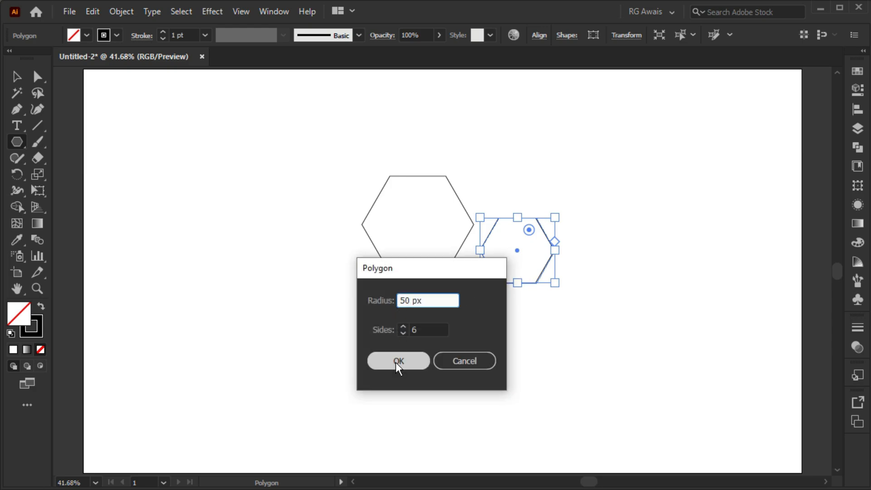
left_click(395, 362)
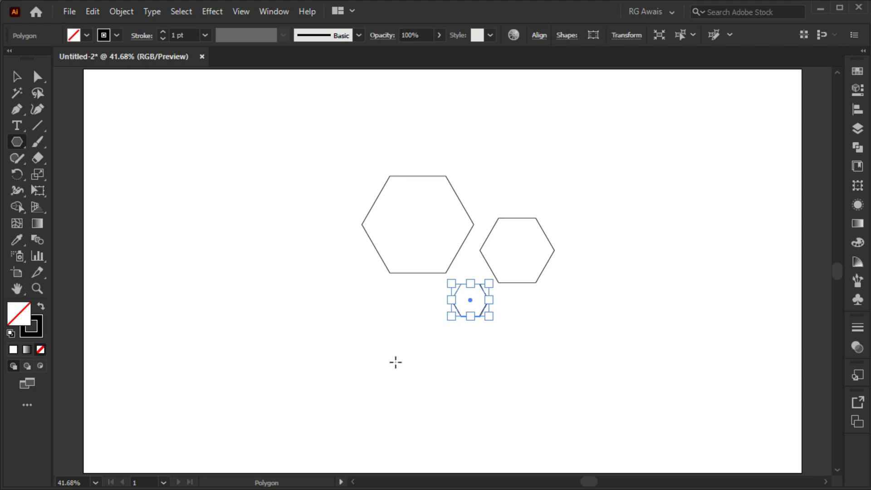
Select all three hexagons and align their centers horizontally and vertically so they are concentric
key("v")
left_click_drag(323, 164, 584, 329)
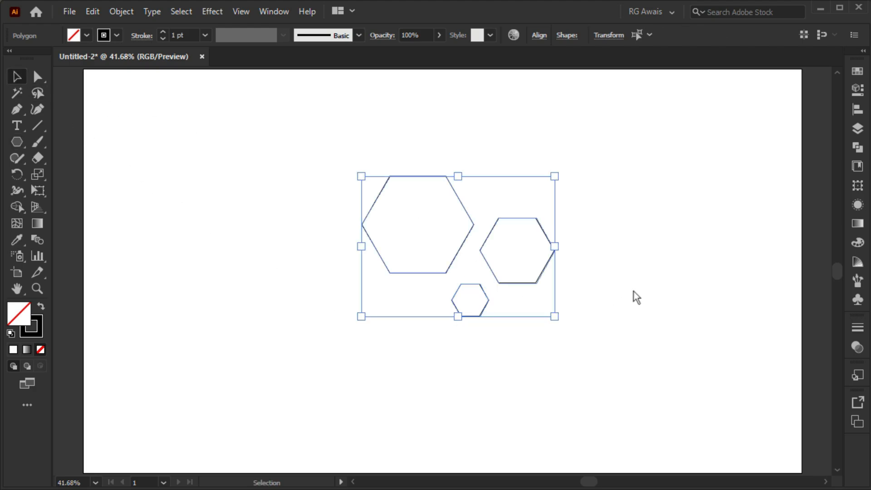
left_click(851, 110)
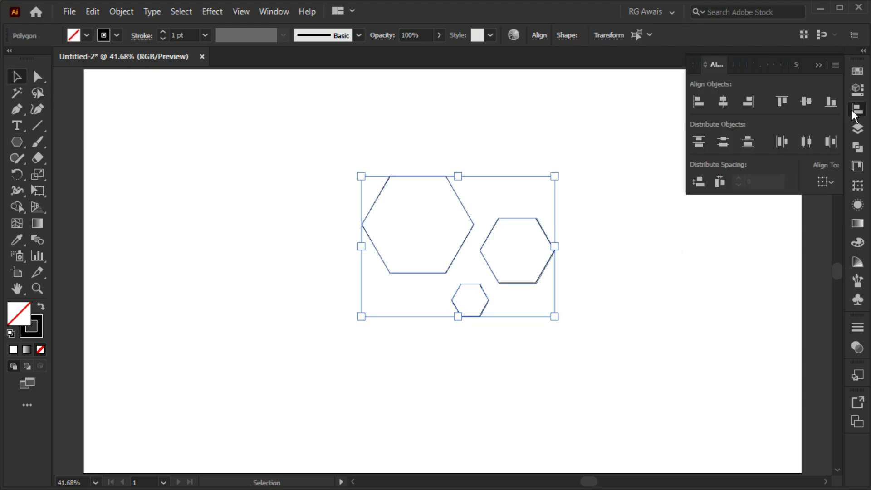
left_click(730, 102)
left_click(801, 99)
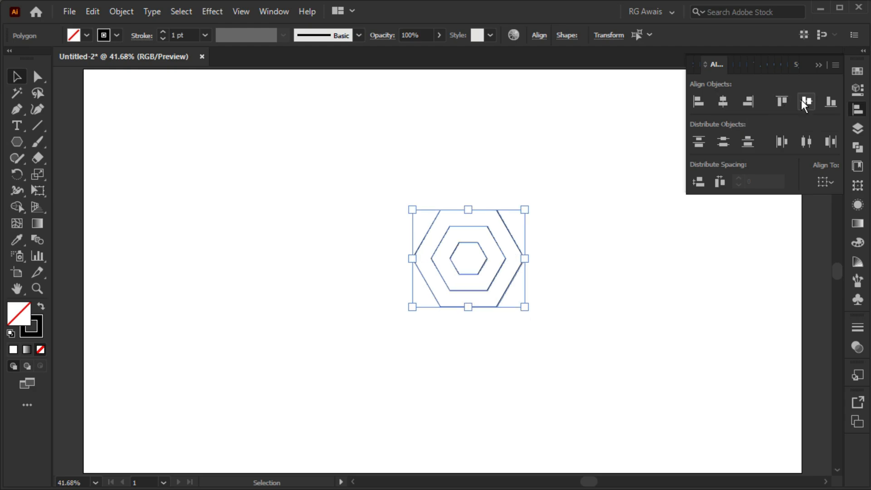
left_click(818, 65)
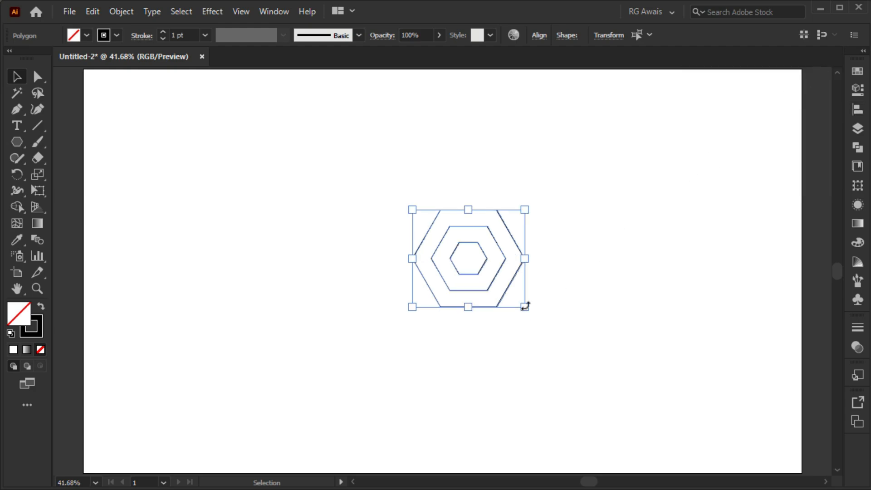
Scale the concentric hexagons from their center to about twice their size and move them toward the artboard's upper middle
left_click_drag(524, 306, 611, 352)
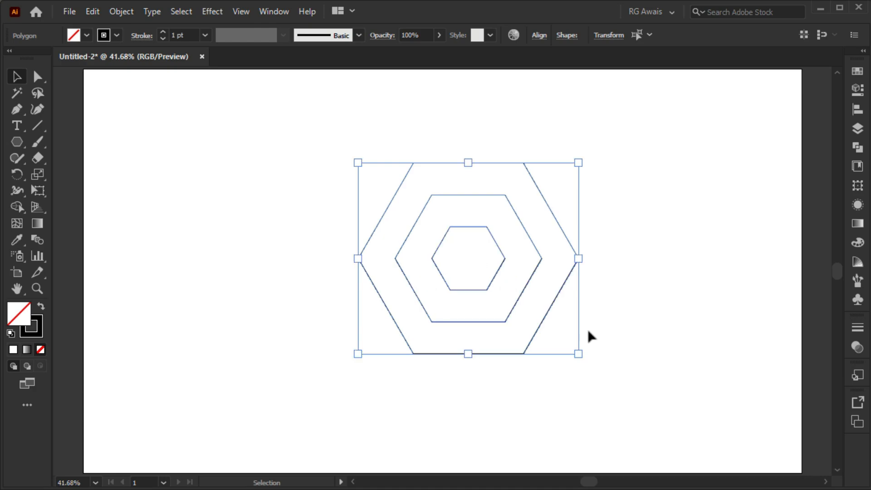
left_click_drag(499, 249, 469, 200)
left_click(580, 217)
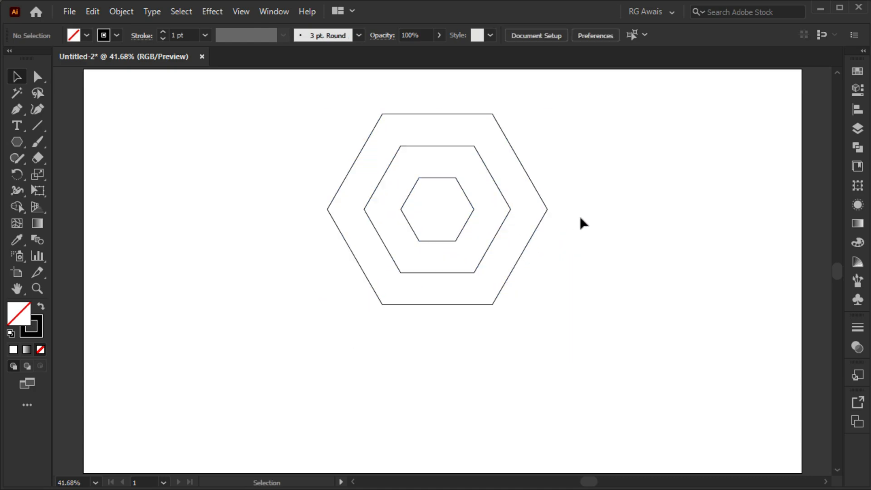
Draw a line extending the middle hexagon's upper-left edge past the outer hexagon, and lines joining the two hexagons' bottom corners
left_click(37, 126)
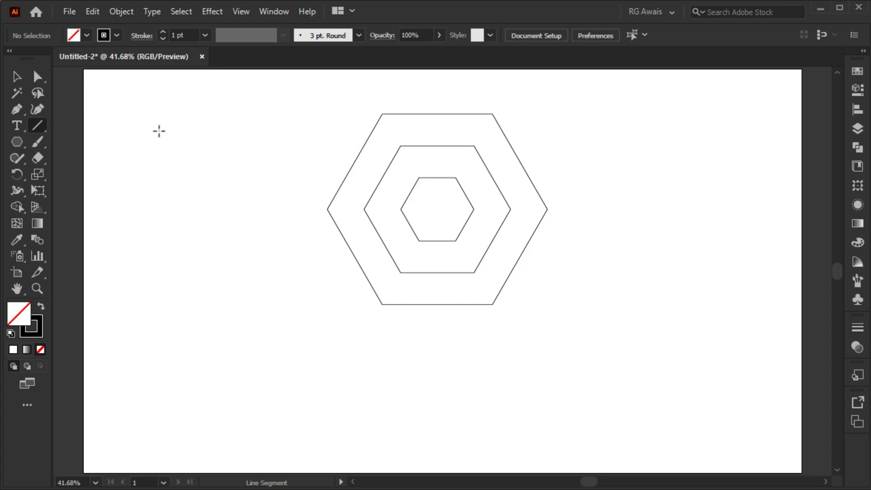
left_click_drag(400, 146, 318, 287)
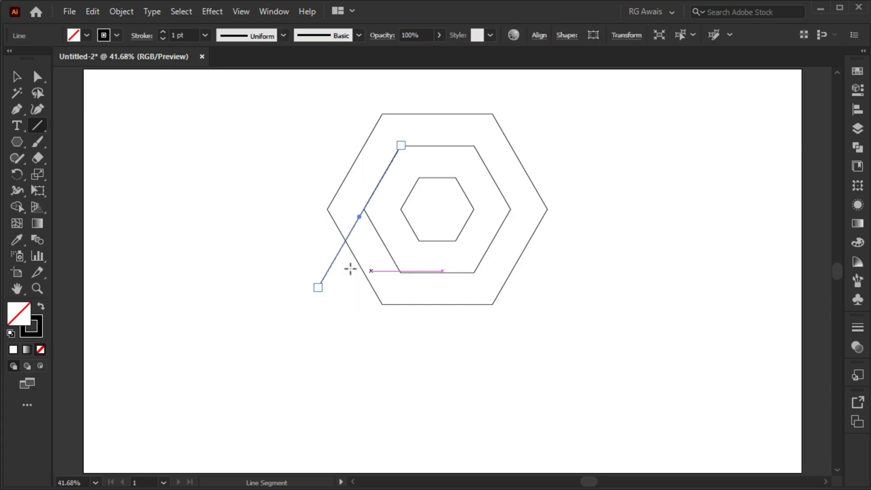
left_click_drag(399, 272, 383, 304)
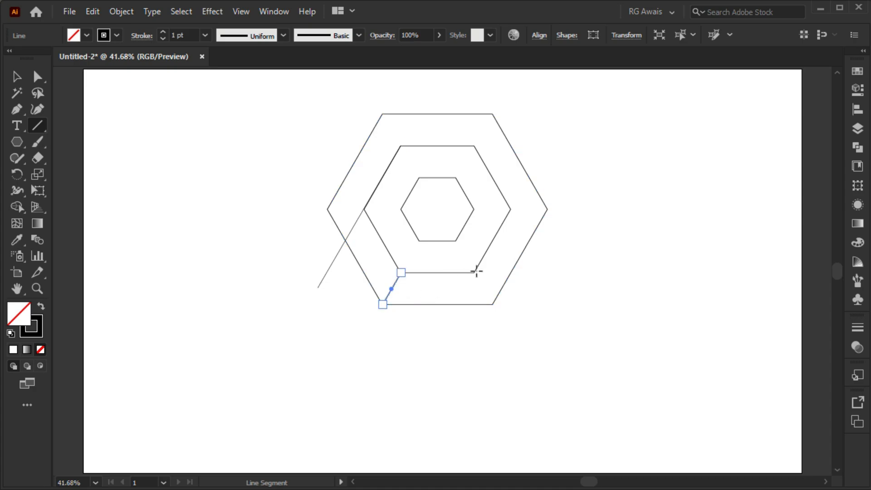
left_click_drag(475, 272, 493, 305)
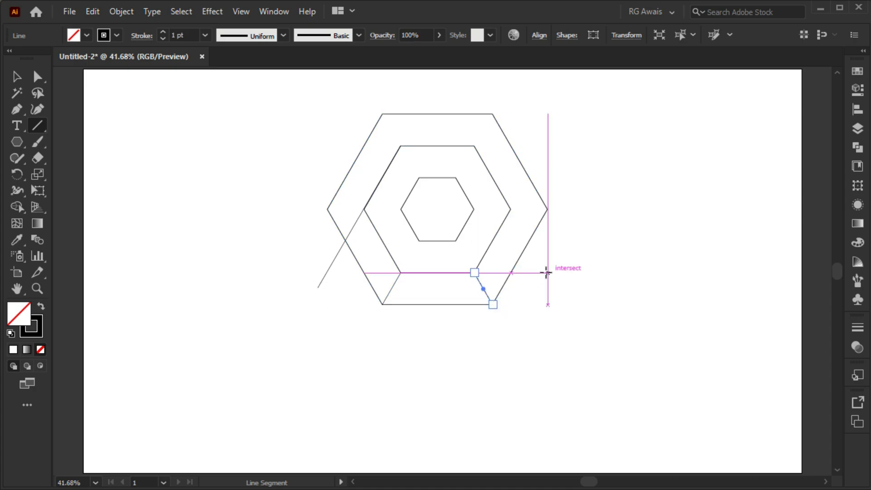
Draw lines extending the middle hexagon's bottom edge rightward, and from the inner hexagon's right corner diagonally down and left corner horizontally outward
left_click_drag(547, 273, 474, 272)
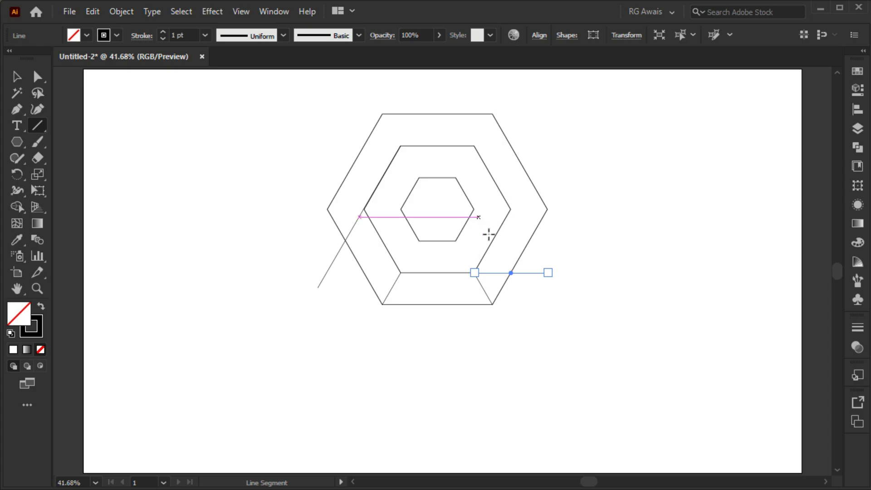
left_click_drag(474, 210, 540, 328)
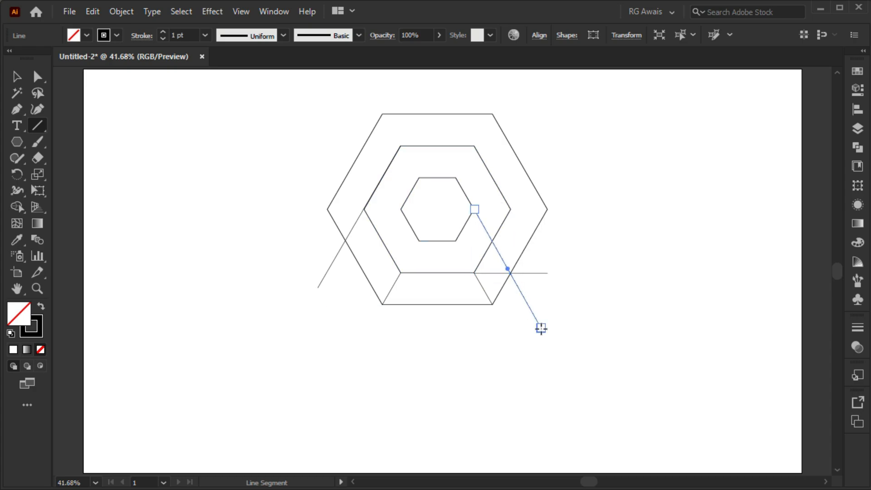
key("ctrl+z")
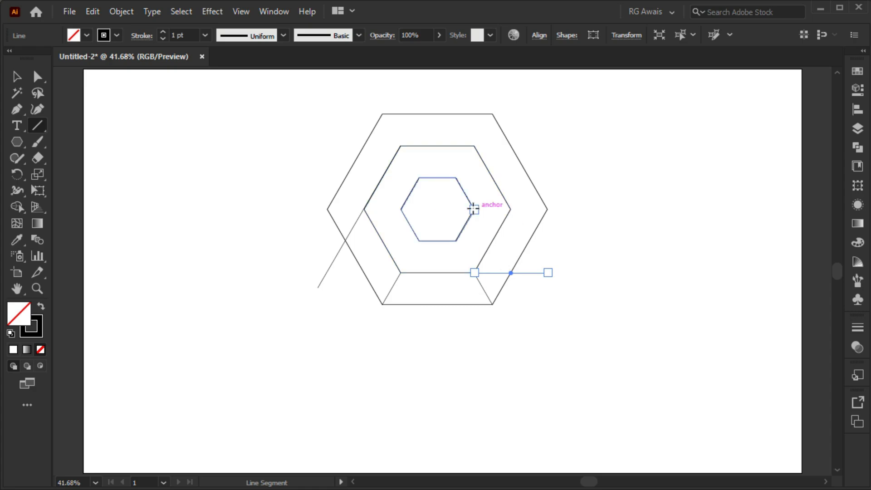
left_click_drag(474, 209, 547, 334)
left_click_drag(401, 209, 304, 209)
Select all hexagons and lines for the Shape Builder, with stroke set to none and fill to black
key("v")
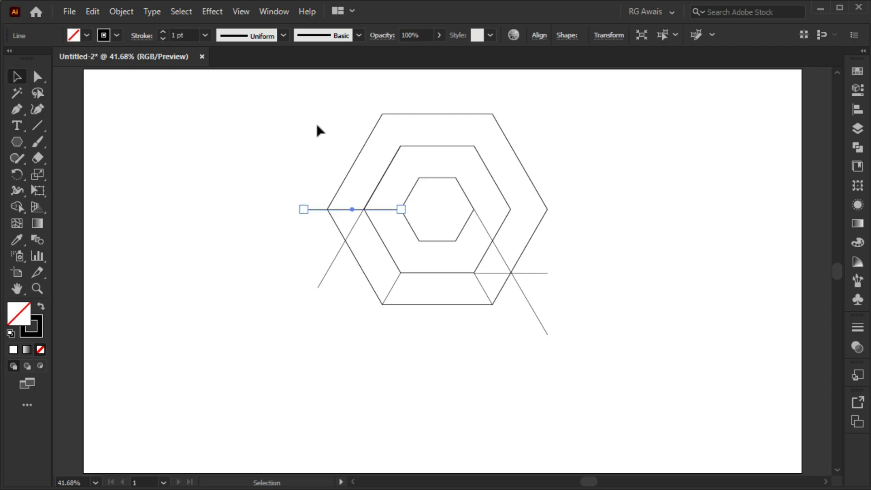
left_click_drag(313, 123, 616, 349)
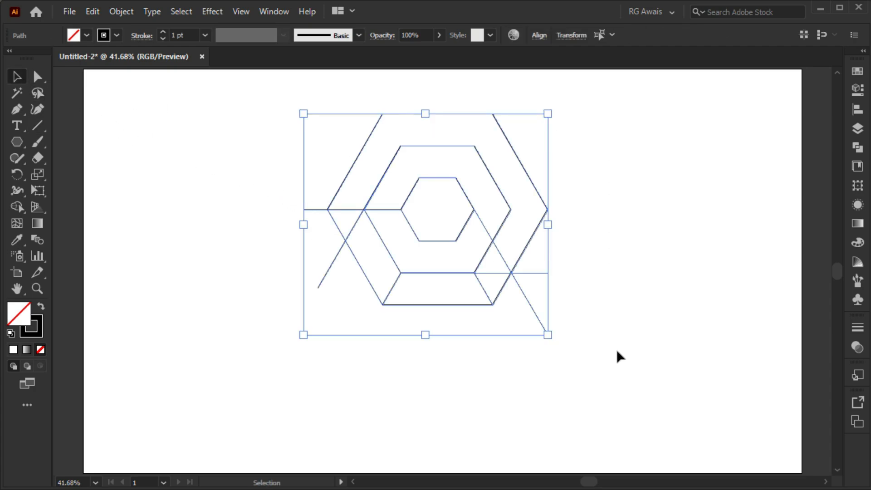
left_click(16, 206)
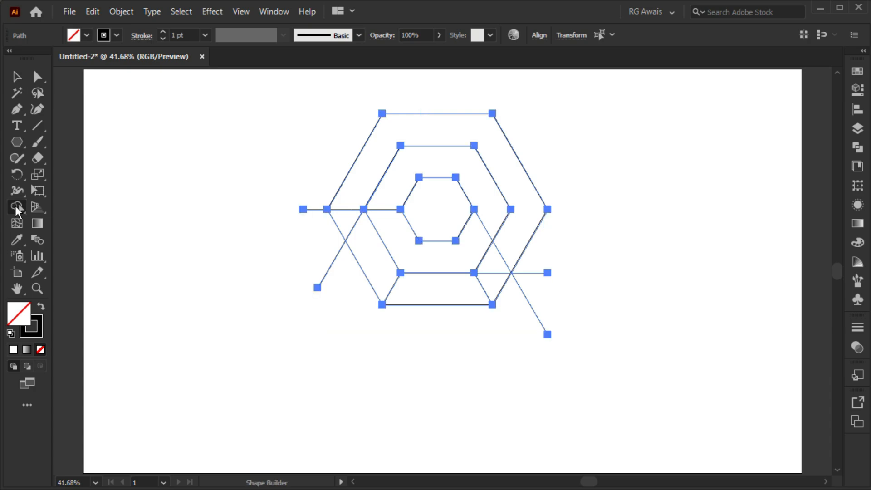
left_click(117, 37)
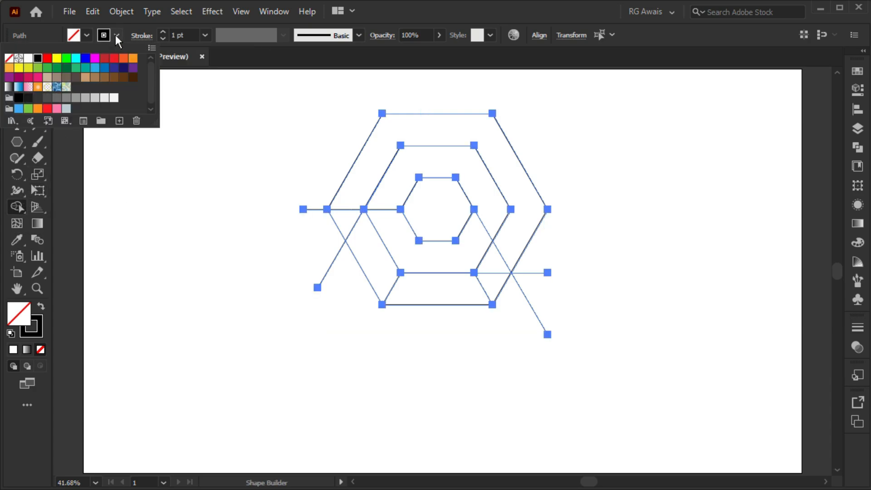
left_click(9, 58)
left_click(86, 35)
left_click(86, 35)
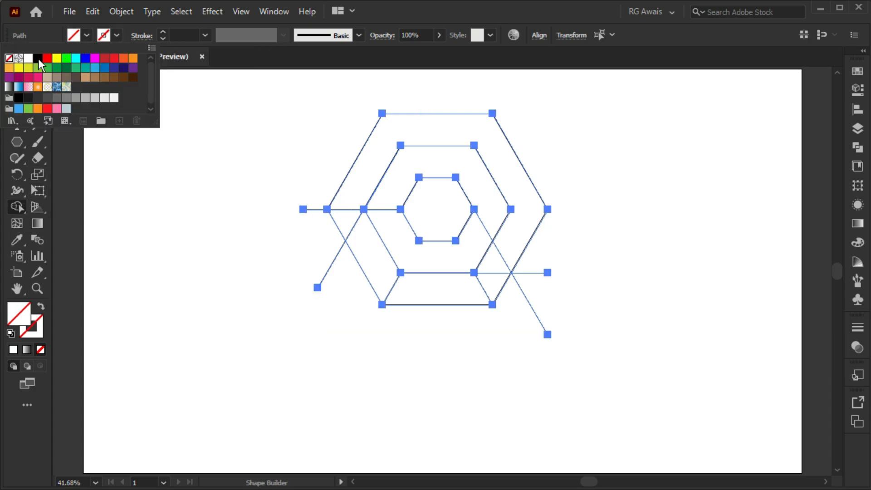
left_click(38, 58)
left_click(285, 177)
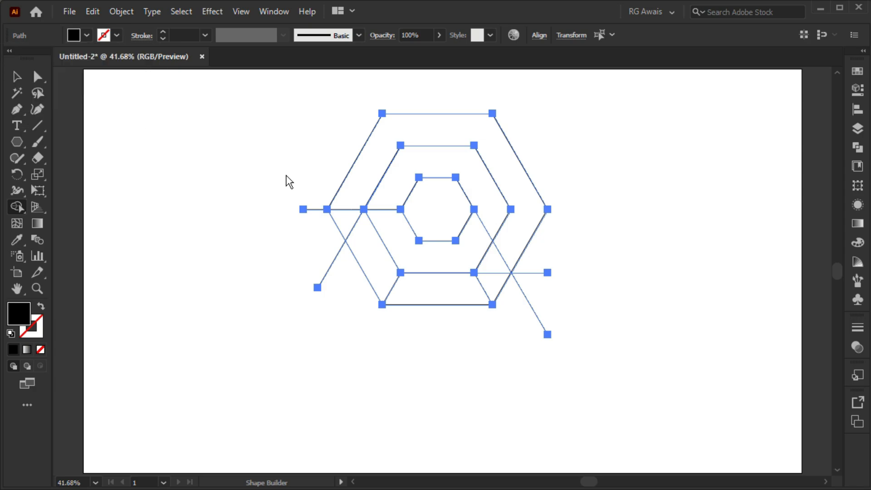
Merge the regions with Shape Builder into three black faces: the inner band, the lower-left side and the bottom strip
mouse_move(391, 231)
left_mouse_down()
mouse_move(415, 248)
mouse_move(497, 268)
left_mouse_up()
left_click(380, 265)
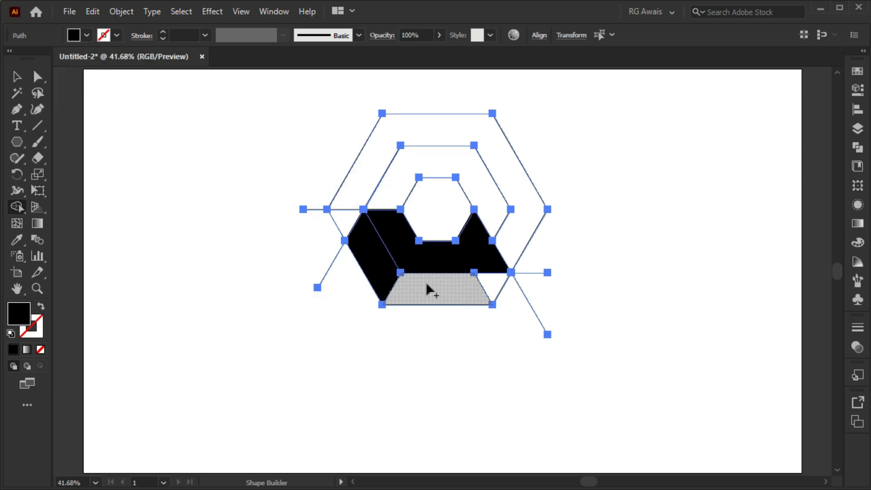
left_click_drag(424, 284, 490, 289)
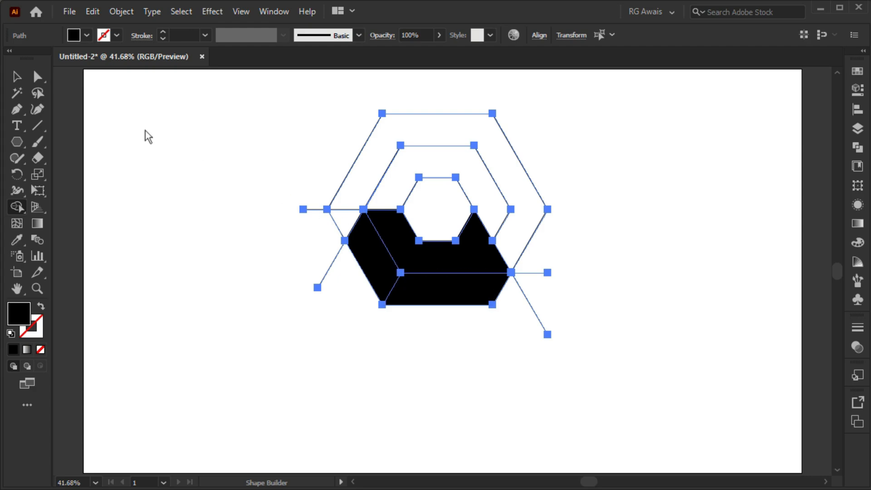
left_click(17, 78)
left_click(258, 189)
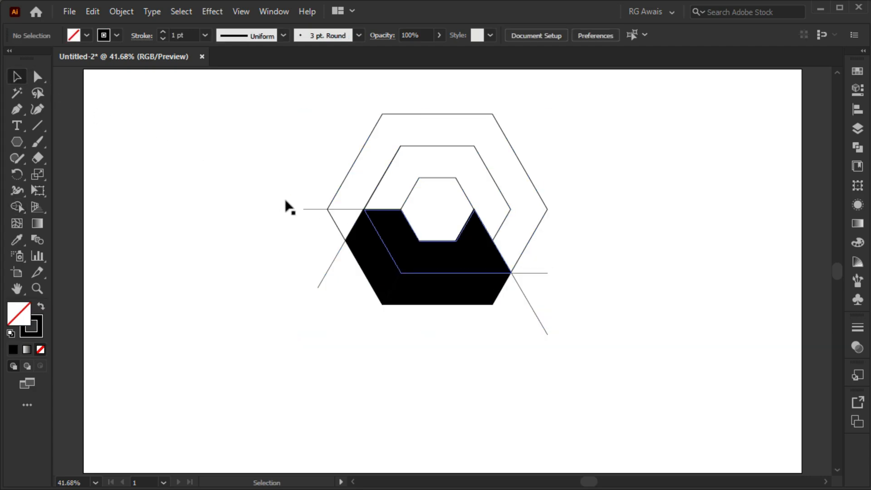
Select the three black faces together and cut them from the artwork
left_click(412, 253)
left_click(385, 264, "shift")
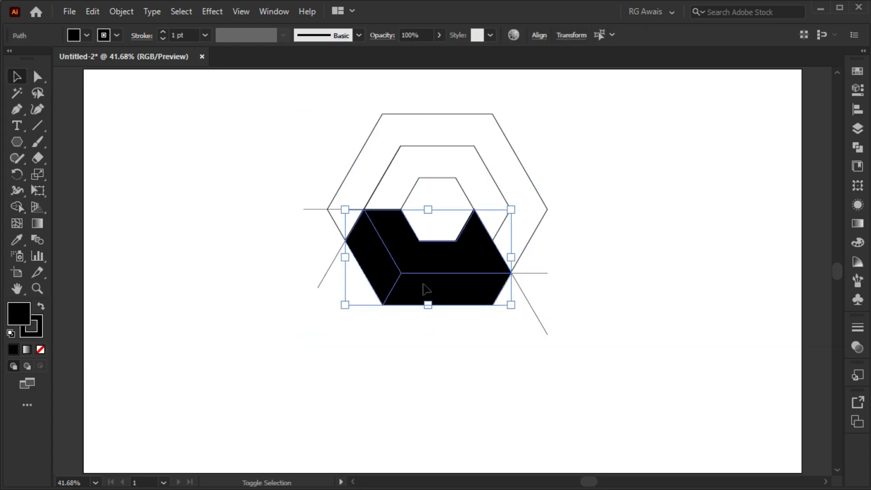
left_click(92, 11)
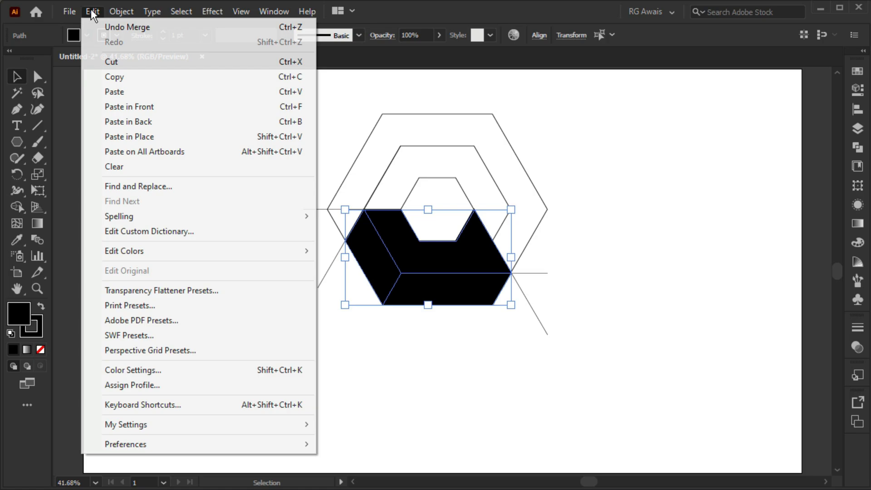
left_click(105, 62)
Delete the remaining hexagons and construction lines, and paste the three cut faces back onto the artboard
left_click_drag(276, 95, 605, 341)
key("Delete")
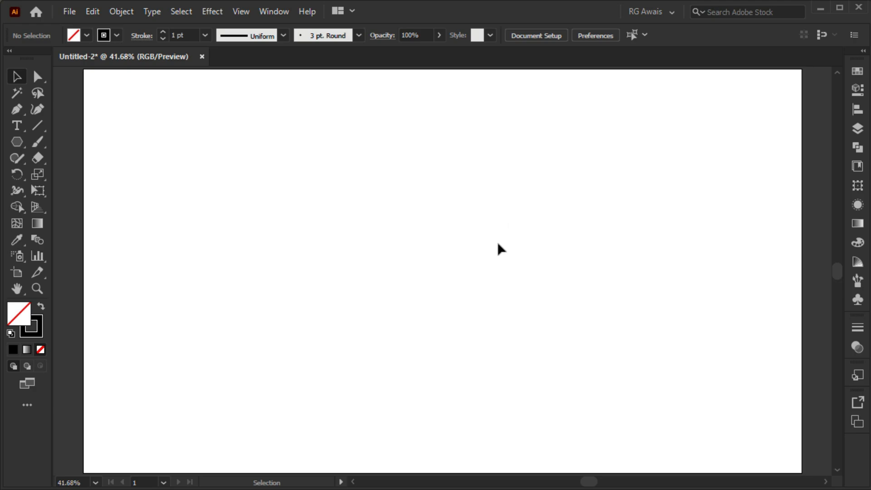
left_click(92, 11)
left_click(103, 90)
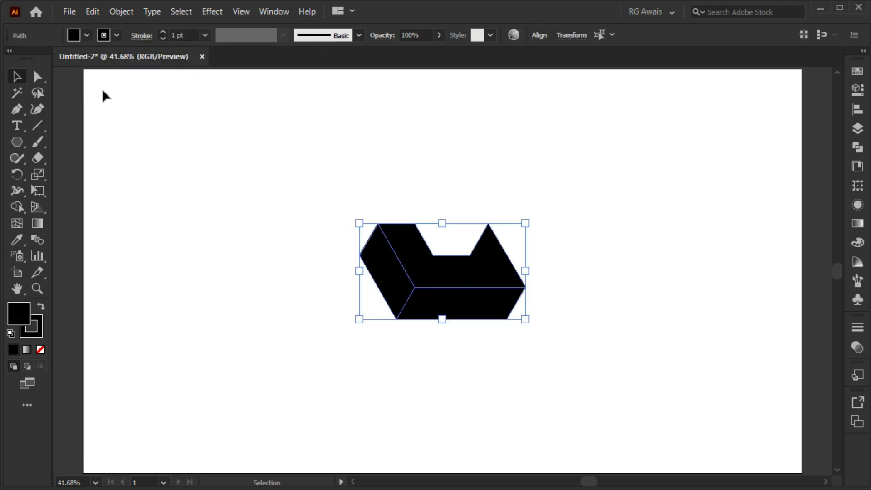
Select all three black faces together and fill them with dark grey 4D4D4D
left_click(553, 272)
left_click(399, 283)
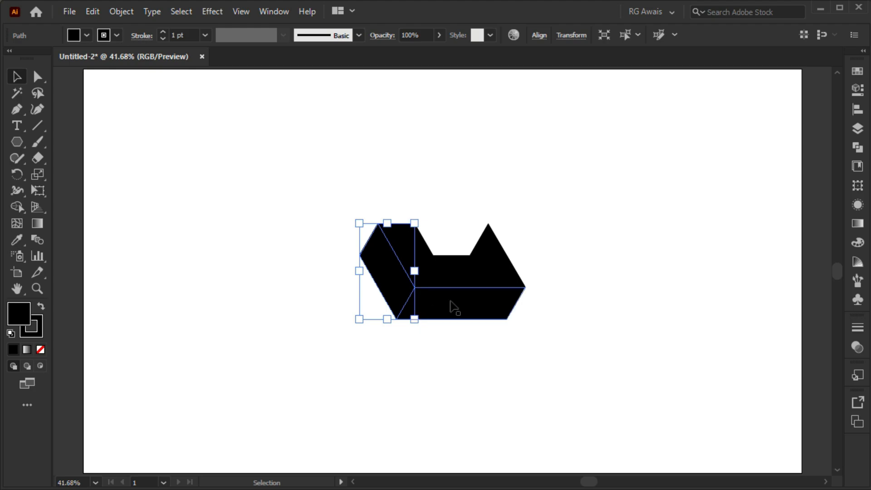
left_click(452, 304, "shift")
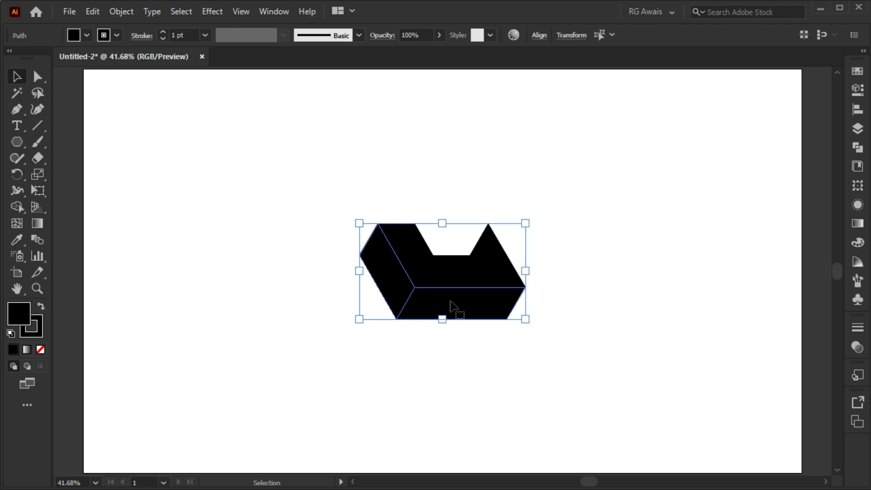
left_click_drag(340, 204, 537, 328)
left_click(86, 35)
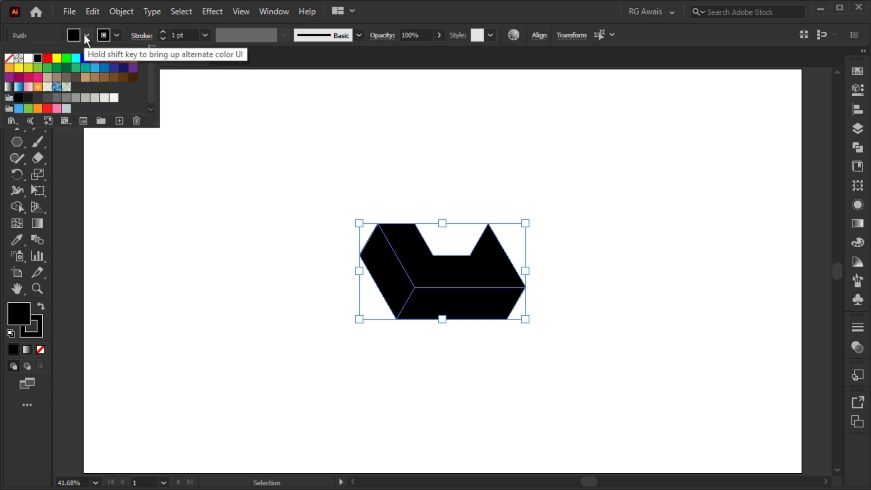
left_click(68, 99)
left_click(47, 98)
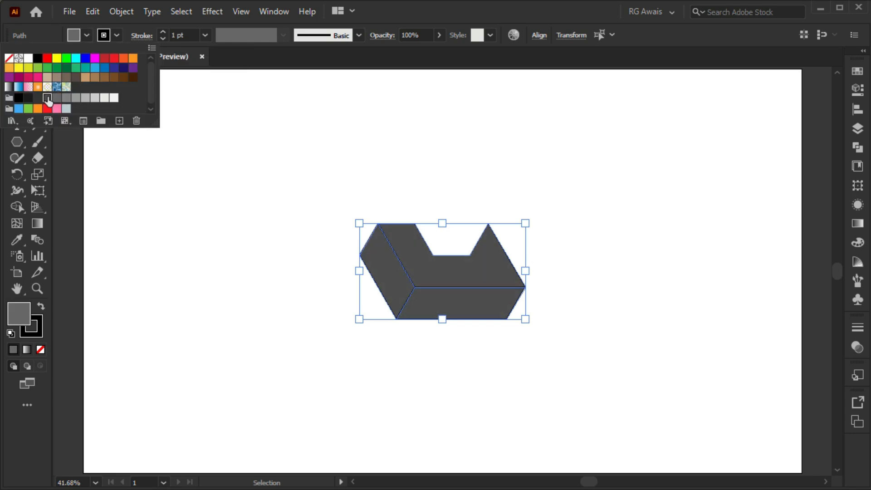
left_click(116, 177)
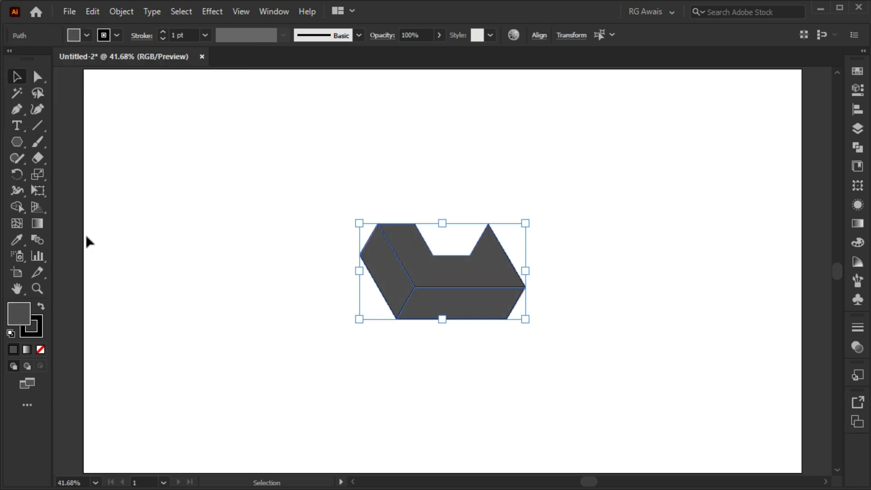
Remove the stroke from the three grey faces and deselect them
left_click(38, 332)
left_click(41, 349)
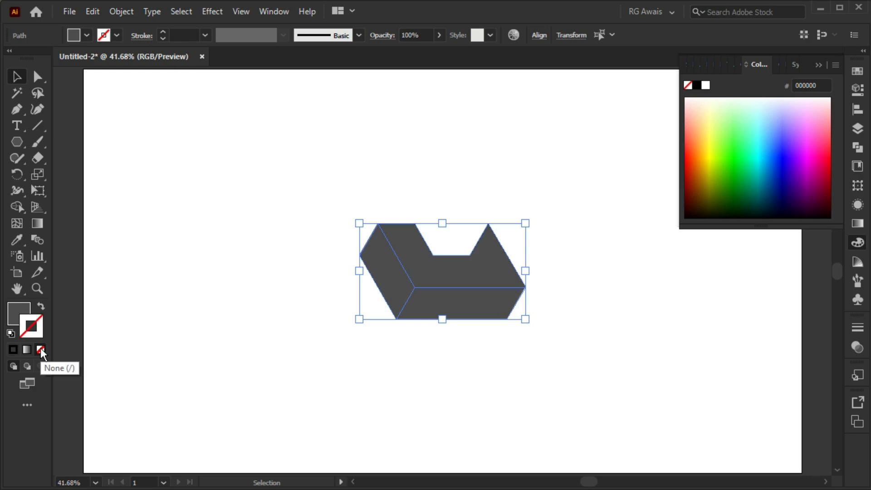
left_click(23, 313)
left_click(313, 195)
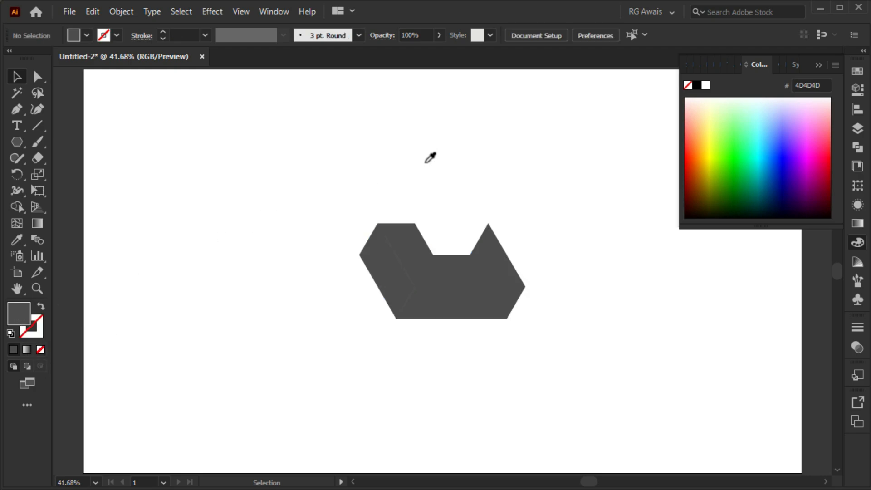
left_click(817, 65)
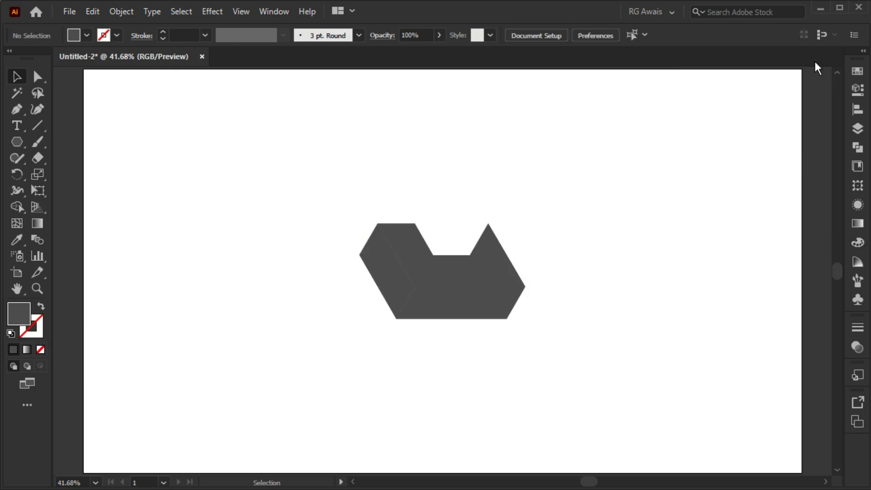
Offset the paths of the lower-left side face and the bottom strip by -17 px with miter joins
left_click(378, 249)
left_click(464, 300, "shift")
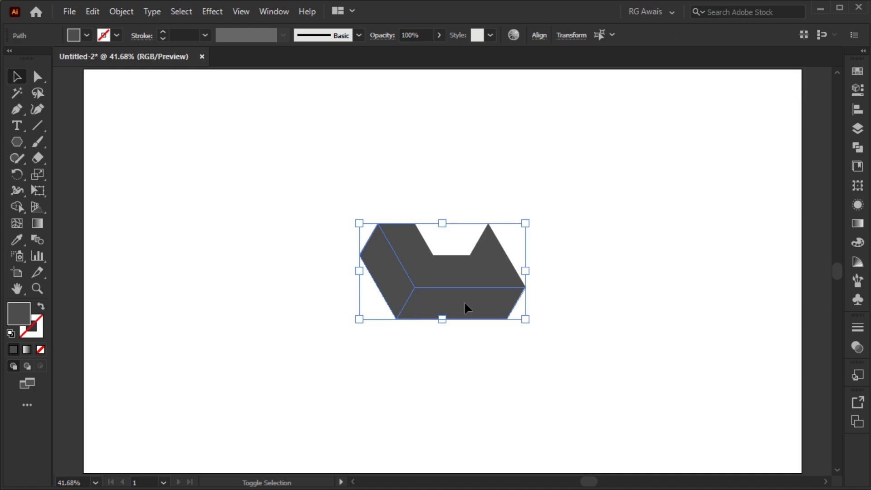
left_click(122, 11)
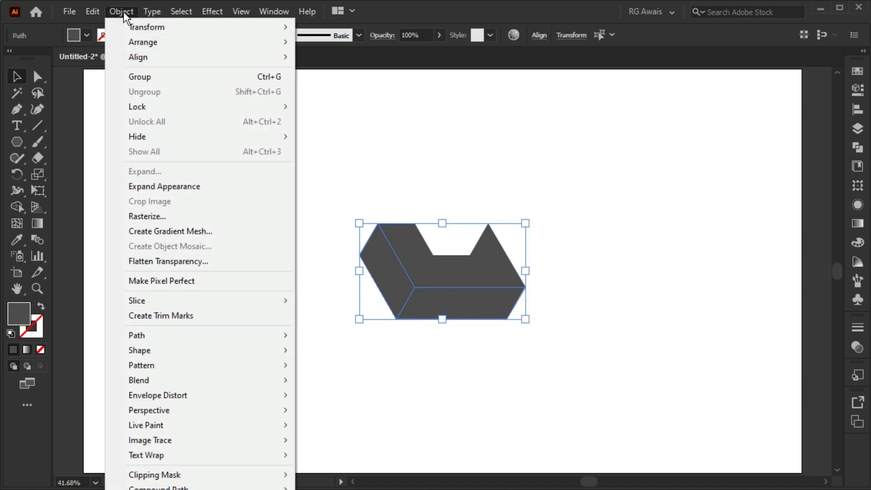
mouse_move(164, 335)
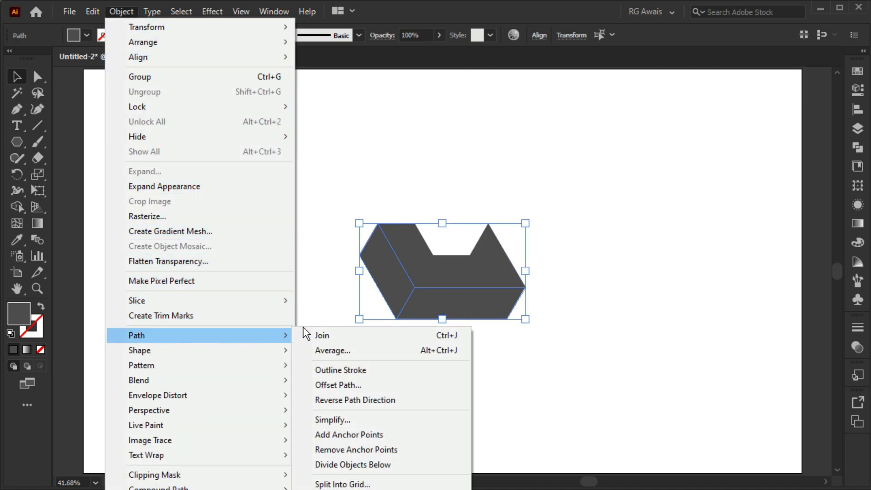
left_click(320, 384)
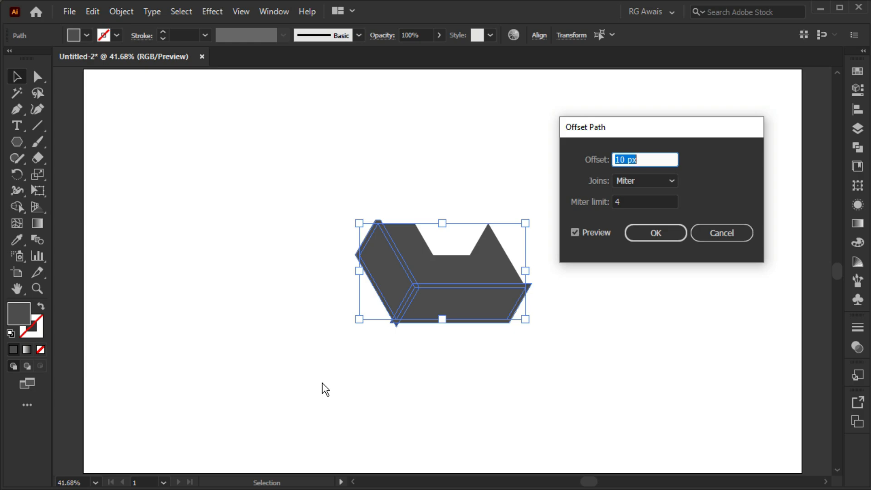
scroll(645, 159, "down", 10)
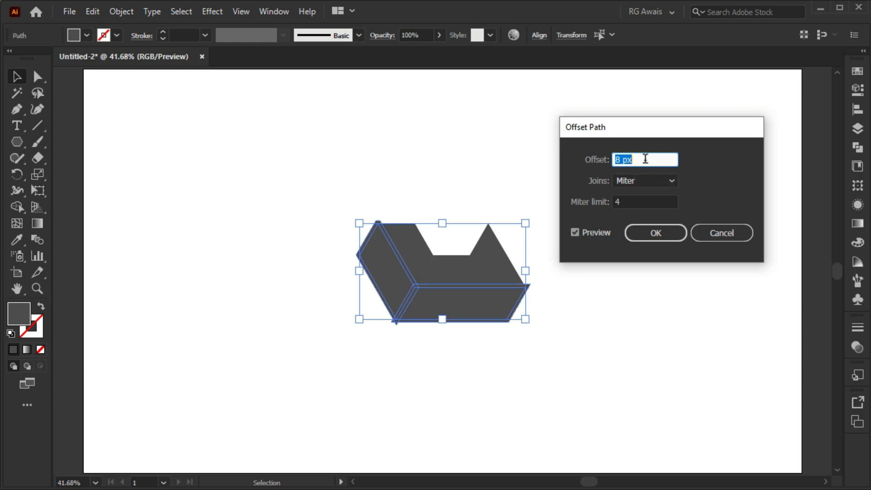
scroll(645, 159, "down", 17)
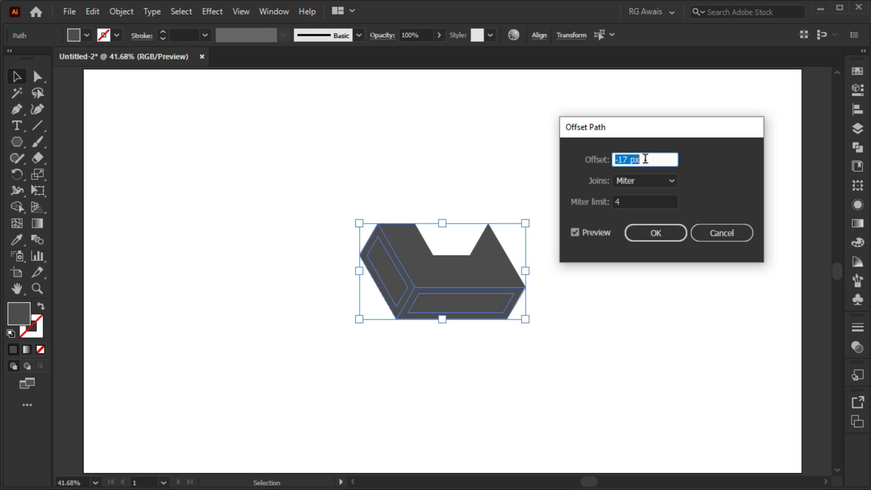
left_click(656, 233)
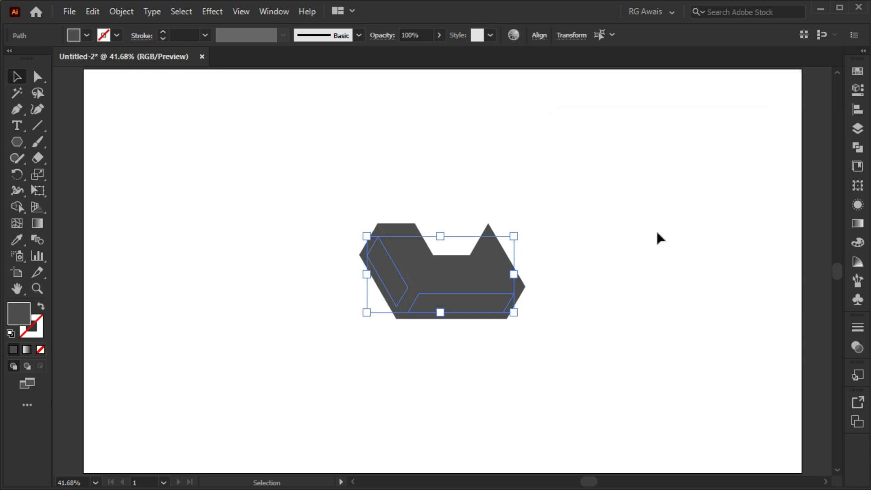
Fill the two inset shapes on the side face and bottom strip with black and deselect them
left_click(86, 34)
left_click(38, 58)
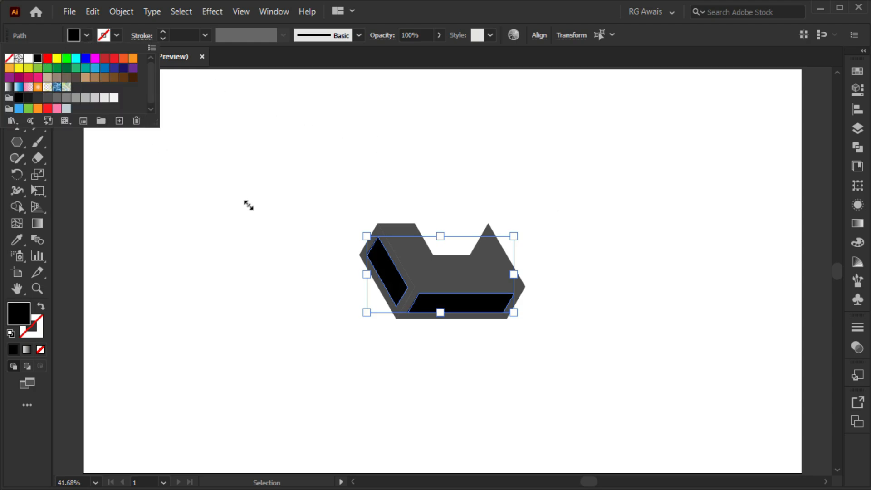
left_click(246, 201)
left_click(249, 201)
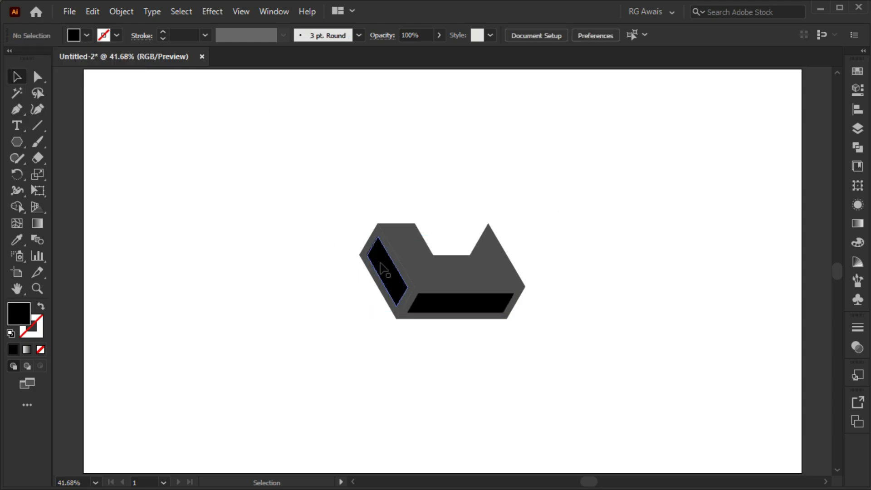
Offset the paths of the two black inset shapes by -14 px with miter joins
left_click(383, 270)
left_click(458, 310, "shift")
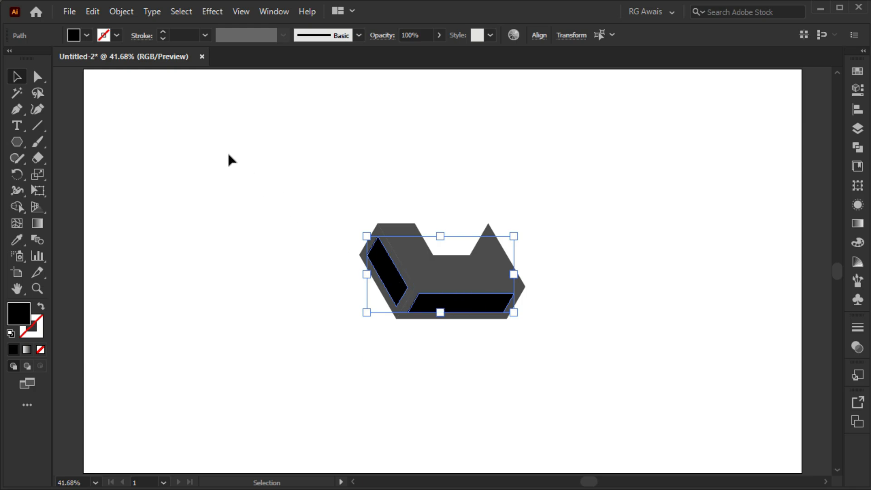
left_click(127, 10)
mouse_move(216, 333)
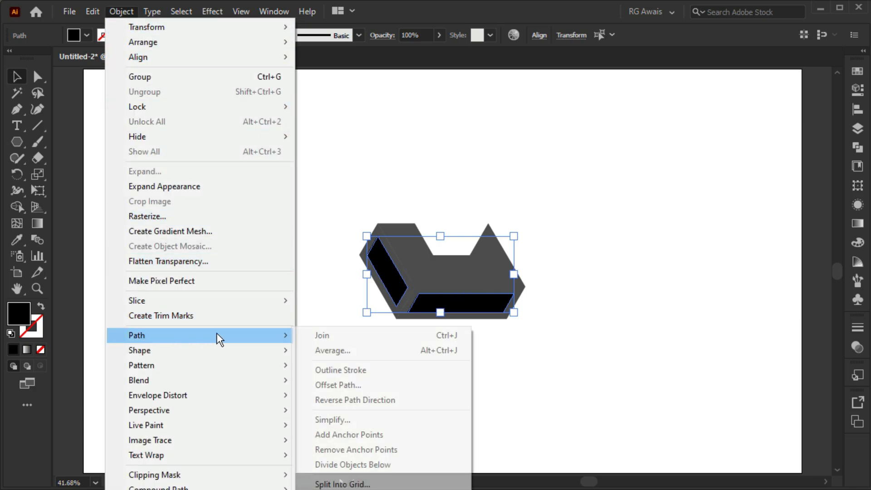
left_click(321, 384)
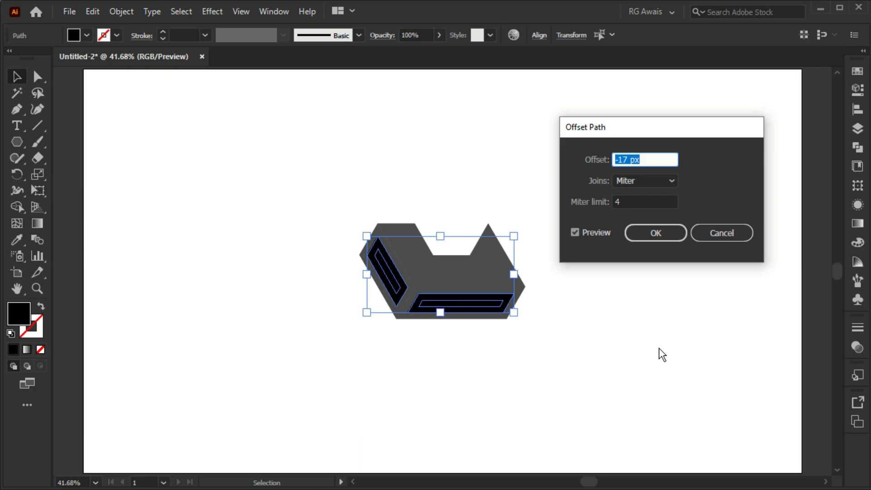
key("Up")
key("Up")
key("Up")
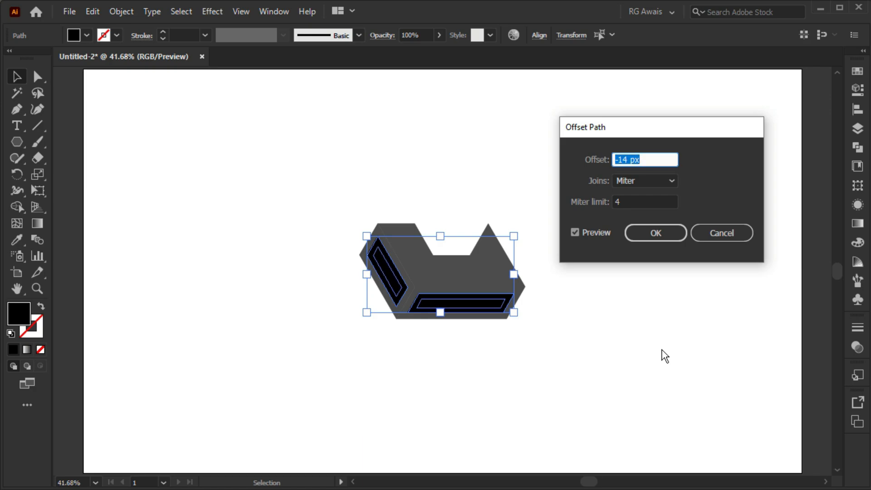
left_click(656, 234)
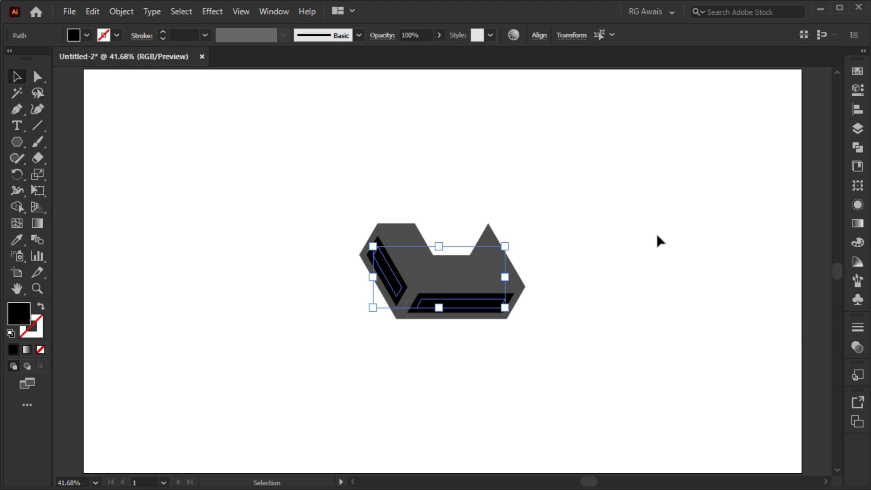
Fill the two innermost inset shapes with solid red C1272D
left_click(86, 36)
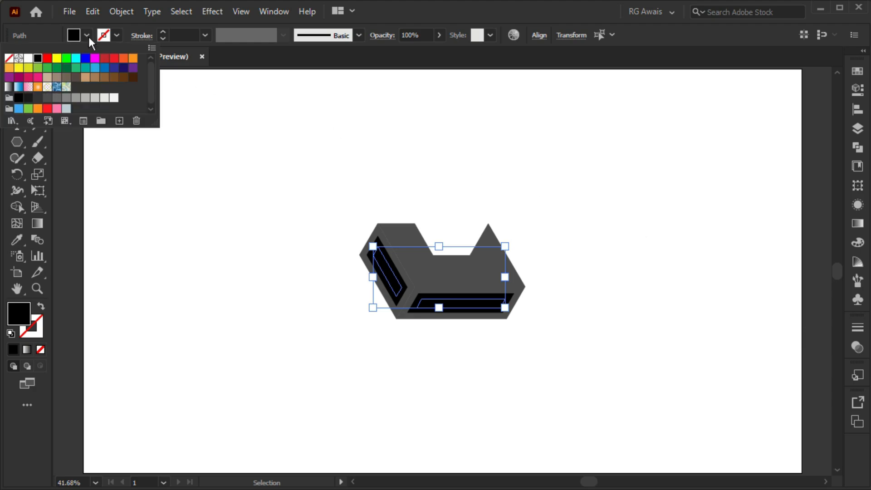
left_click(104, 58)
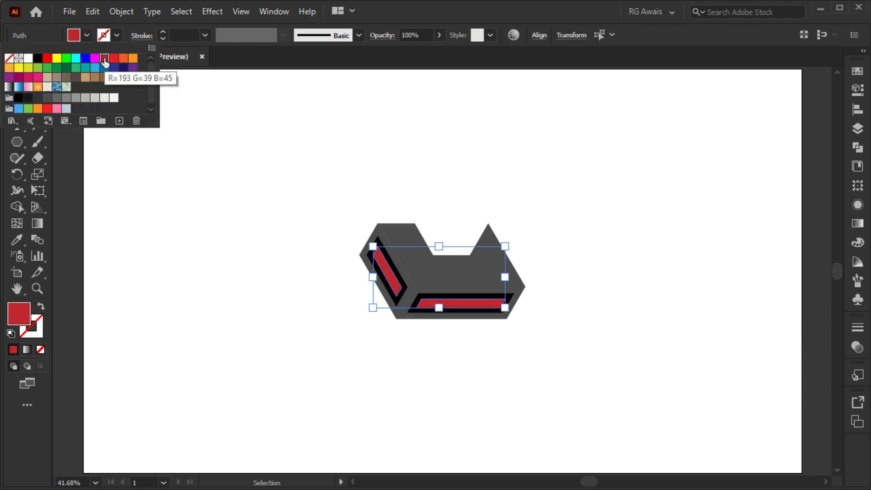
left_click(580, 227)
Apply a linear gradient to the two innermost inset shapes and set its end stop to red C1272D
left_click(857, 223)
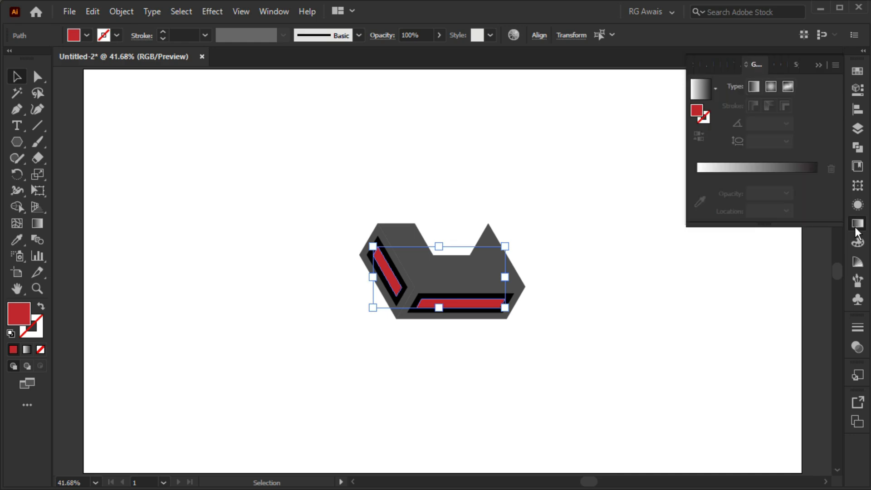
left_click(750, 175)
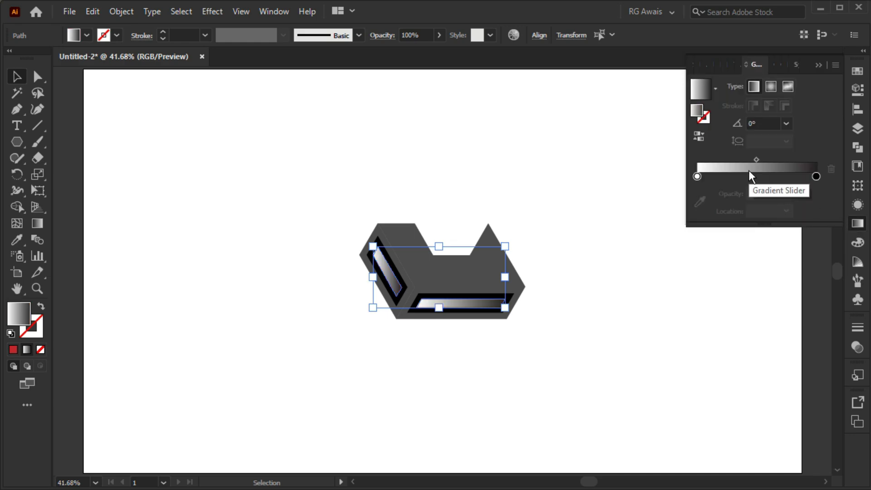
double_click(816, 177)
left_click(641, 249)
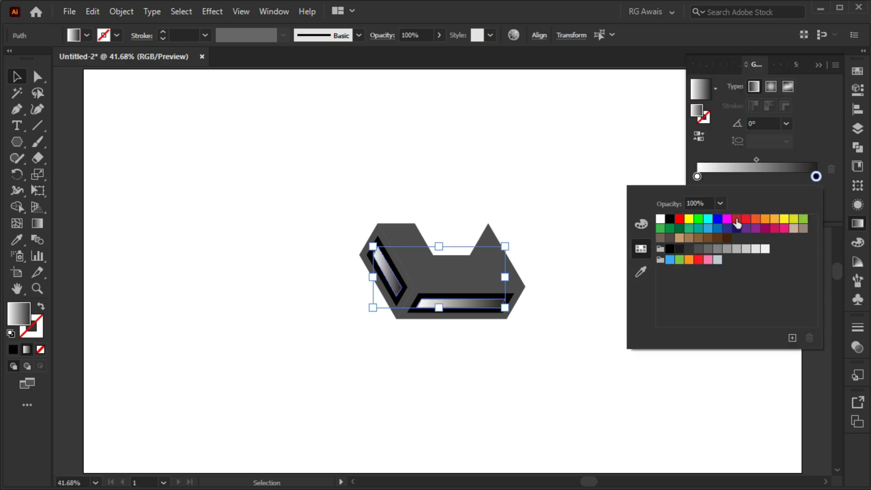
left_click(737, 220)
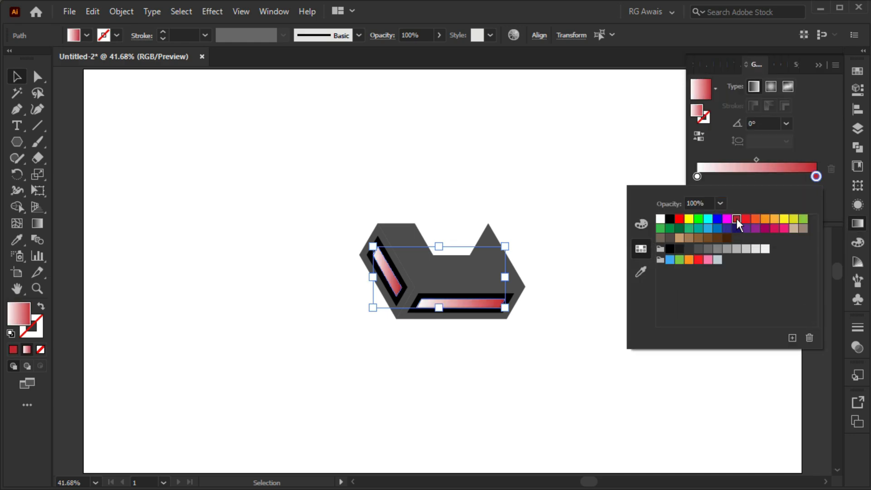
Set the gradient's start stop to the same red, darkened to R 128, G 39, B 45
double_click(697, 177)
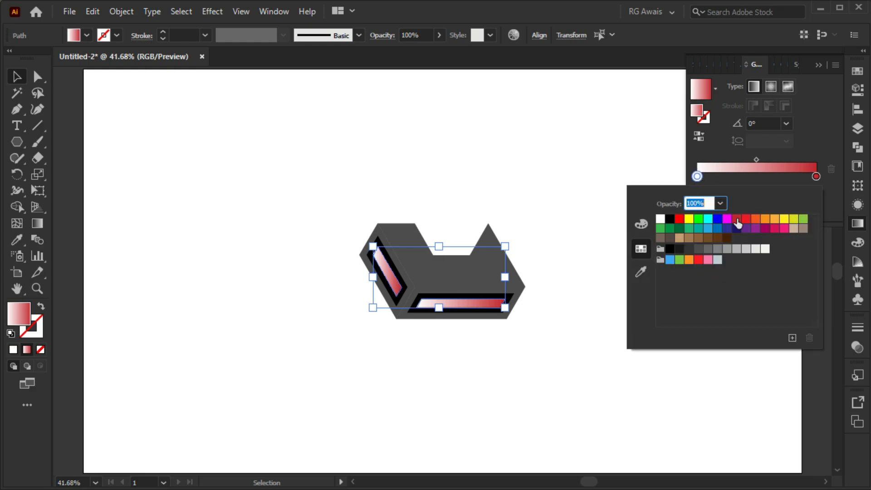
left_click(736, 221)
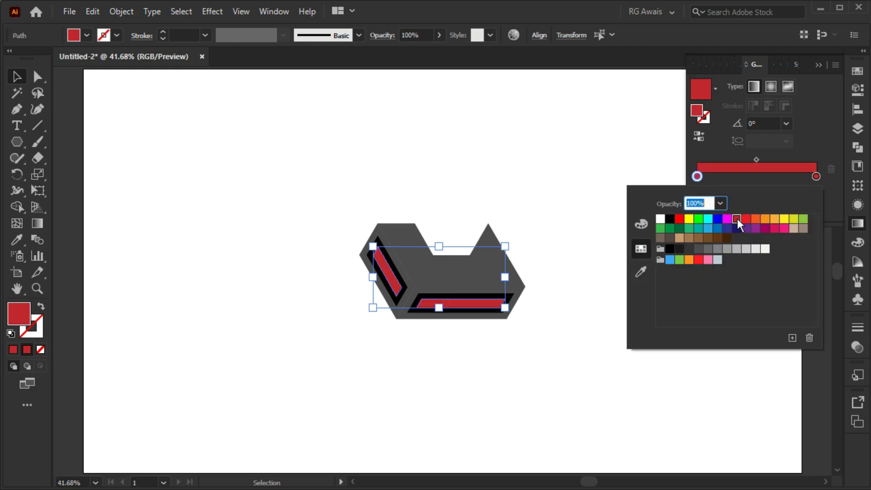
left_click(644, 223)
left_click_drag(754, 229, 737, 229)
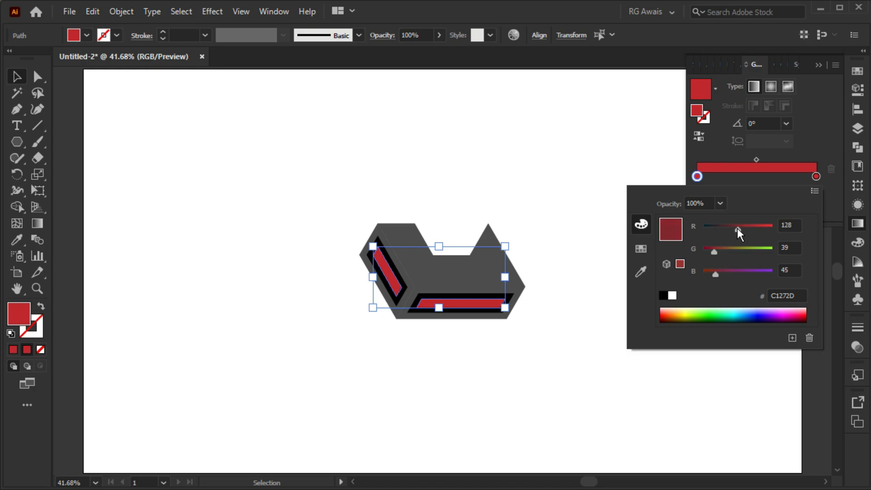
left_click(757, 180)
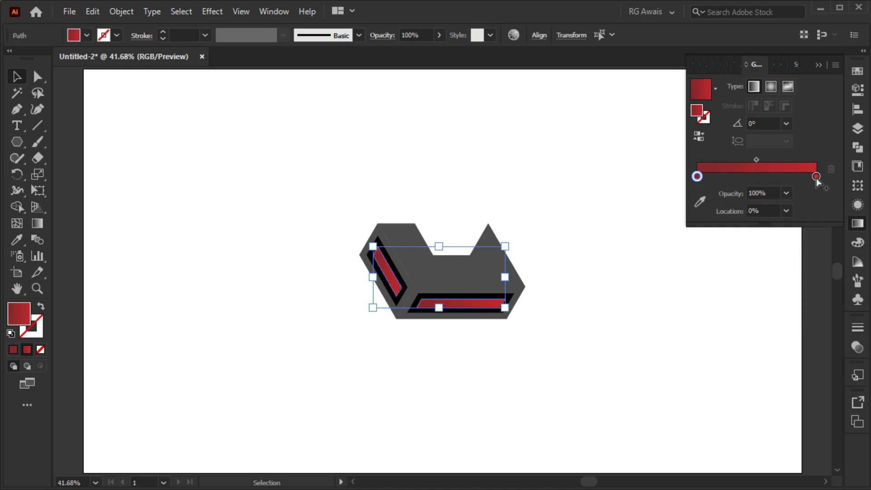
Make the gradient symmetric: bright red stop at about 47.5%, a copy of the dark red stop at 100%, and midpoints nudged slightly outward
left_click_drag(816, 180, 753, 180)
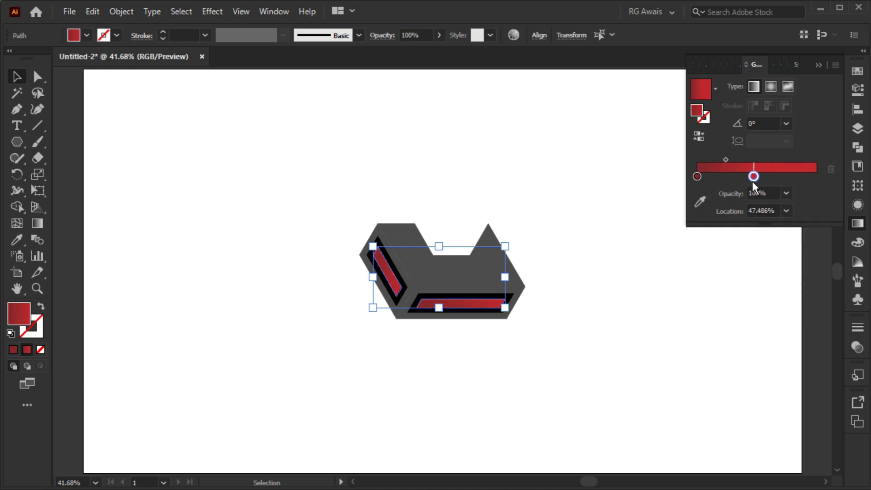
left_click(698, 177)
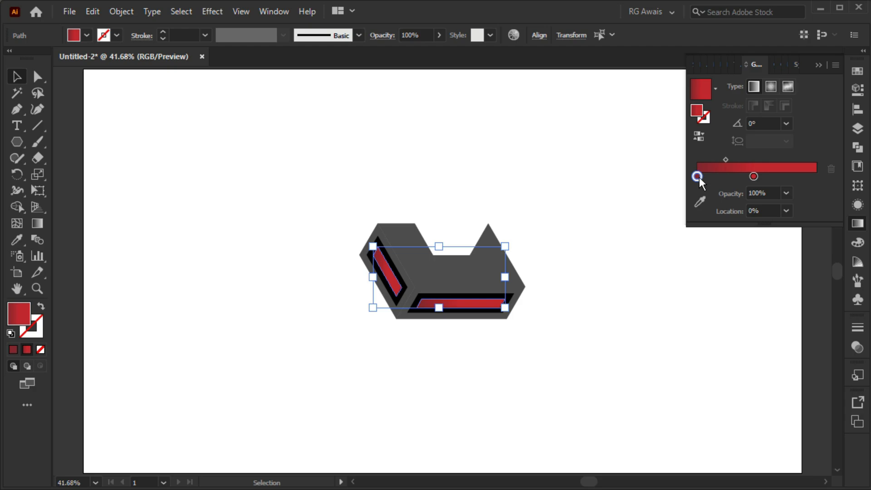
left_click_drag(698, 175, 825, 180, "alt")
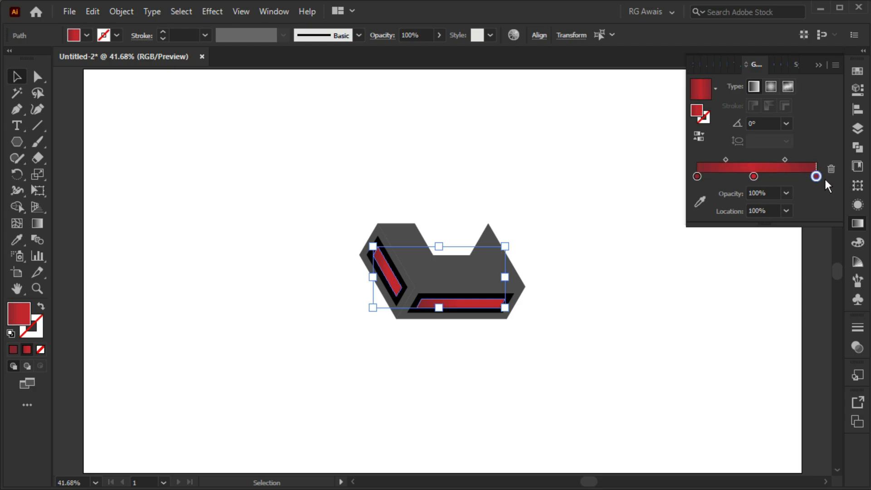
left_click_drag(785, 159, 789, 160)
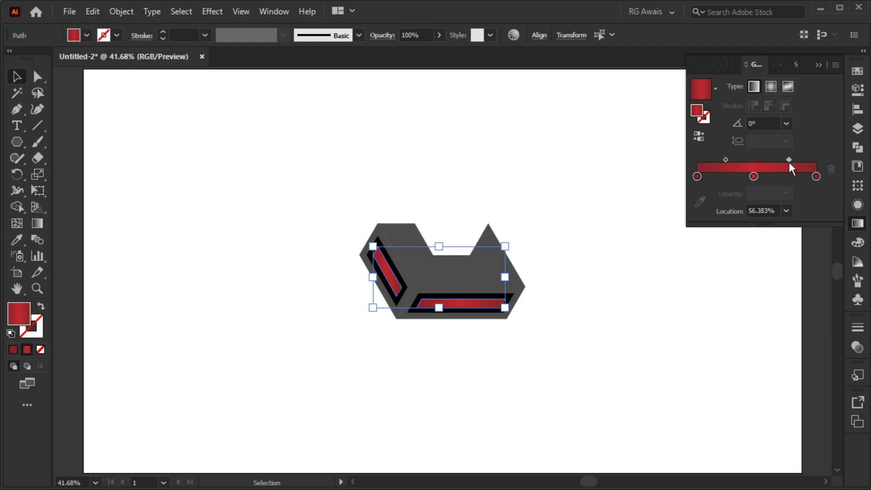
Round the right end of the lower red bar and move the bar against the upper edge of its black panel
left_click(818, 65)
left_click(559, 224)
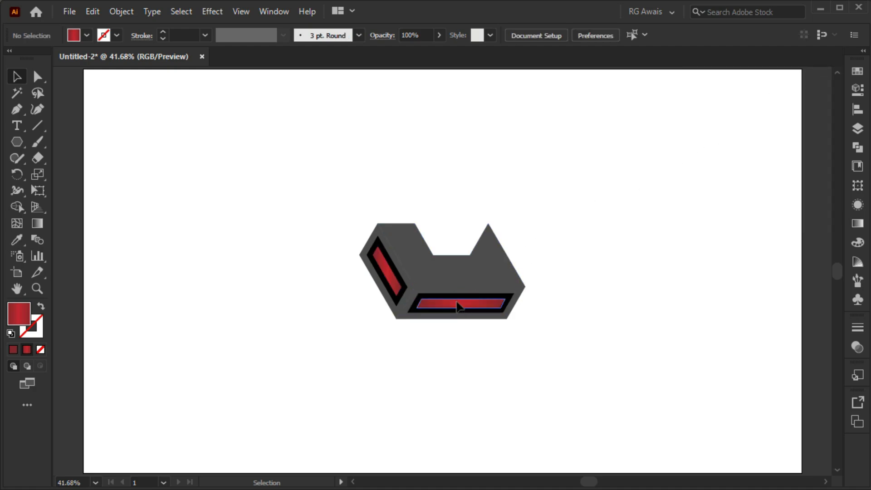
left_click(458, 306)
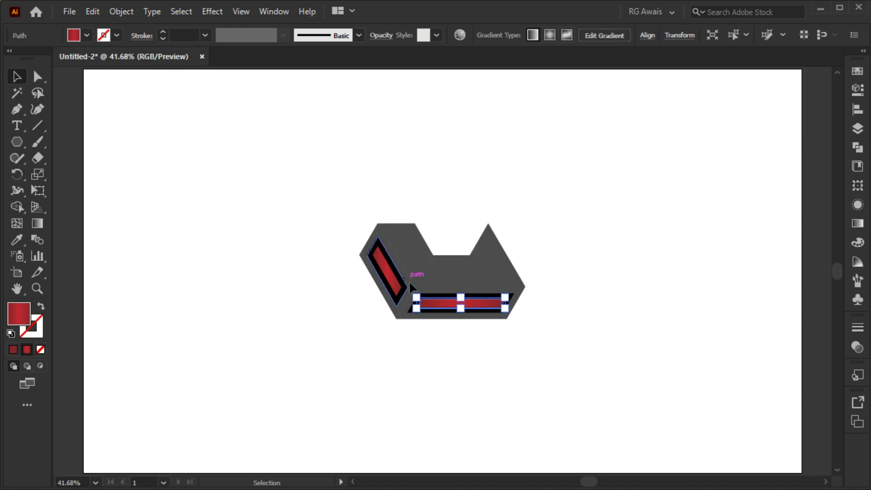
key("a")
scroll(506, 310, "up", 4)
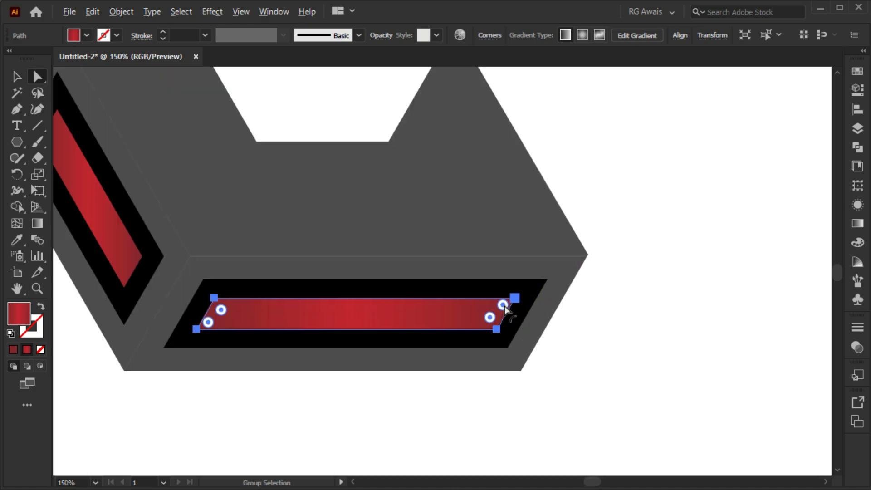
left_click_drag(503, 304, 454, 314)
left_click_drag(300, 315, 286, 296)
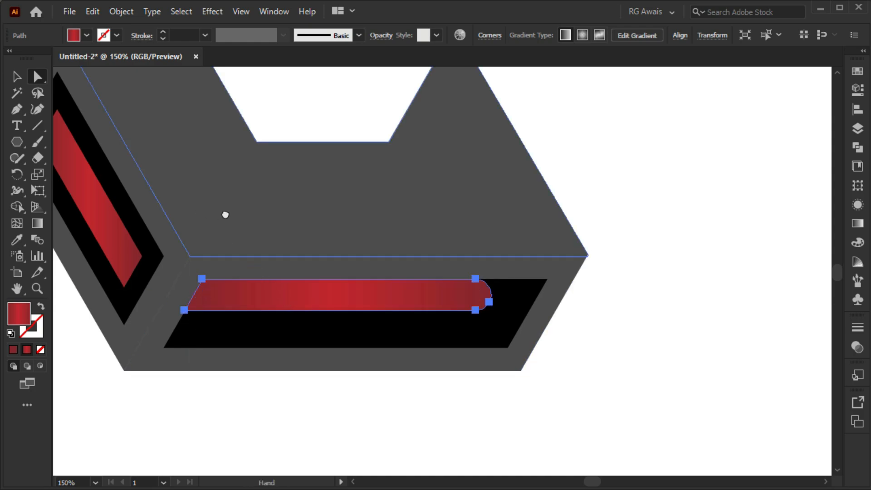
Round the upper end of the left red bar and move the bar against the inner long edge of its black panel
left_click_drag(226, 213, 409, 269)
left_click(273, 238)
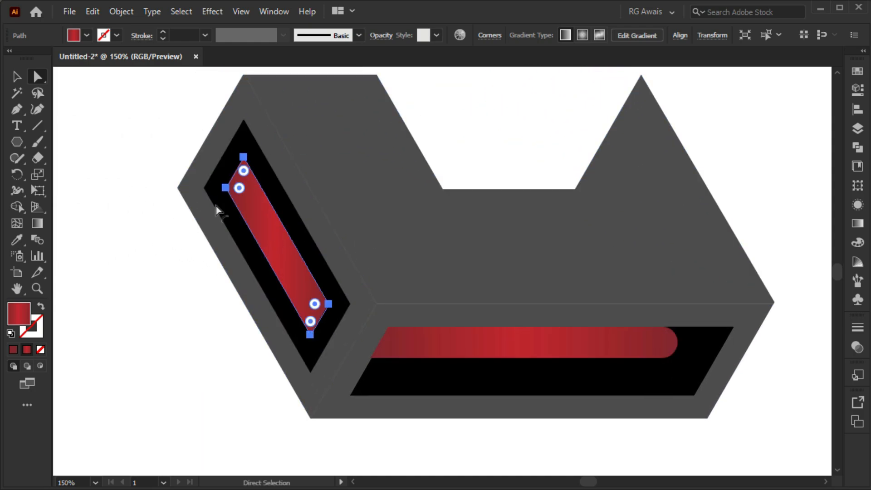
left_click_drag(243, 171, 276, 231)
left_click_drag(286, 237, 287, 237)
left_click(190, 247)
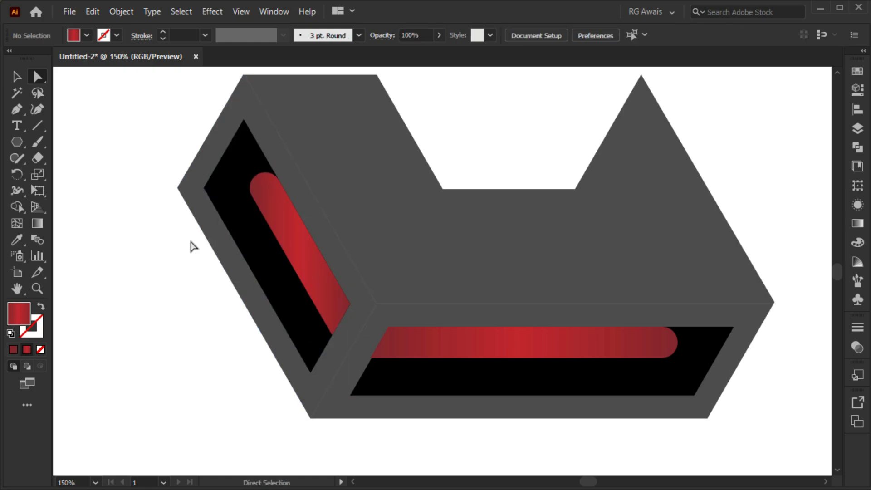
Fill the notched top face with the preset white-to-black linear gradient
key("ctrl+0")
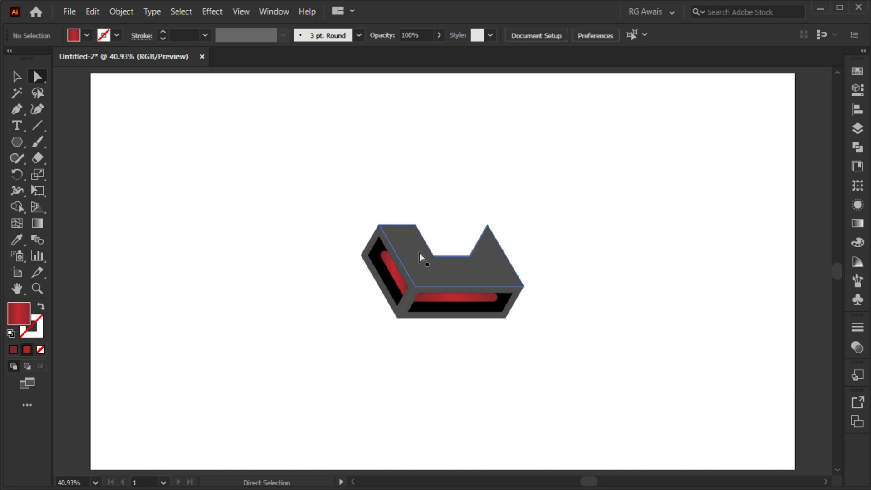
left_click(474, 269)
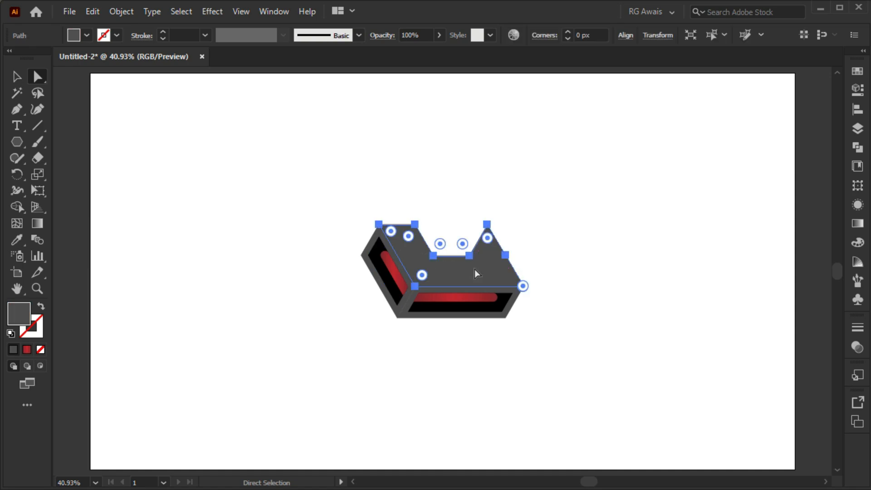
key("v")
left_click(856, 224)
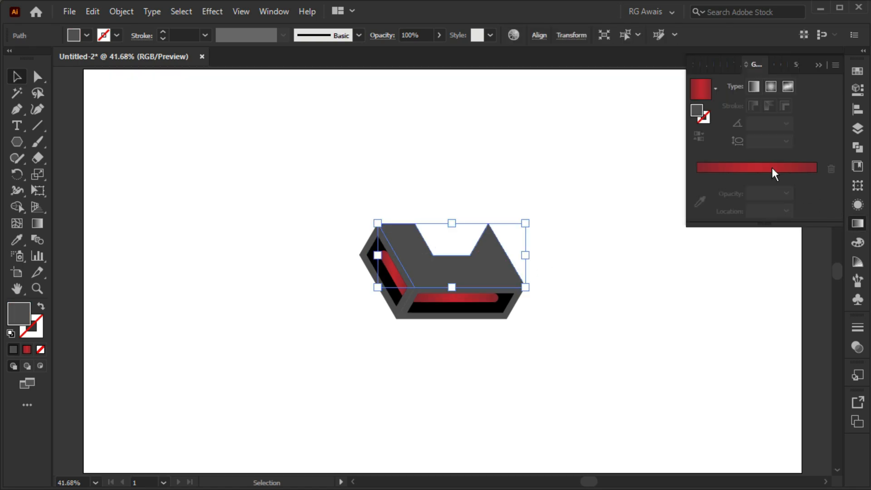
left_click(772, 172)
left_click(715, 88)
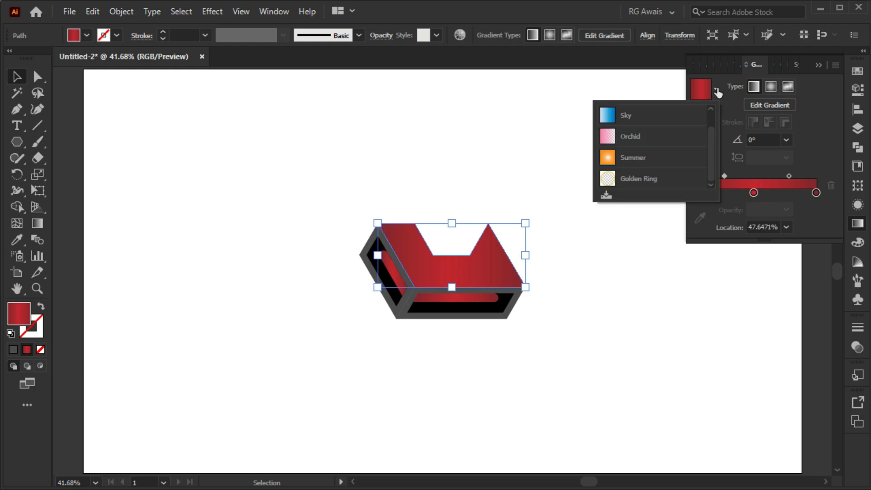
scroll(716, 88, "up", 1)
left_click(679, 119)
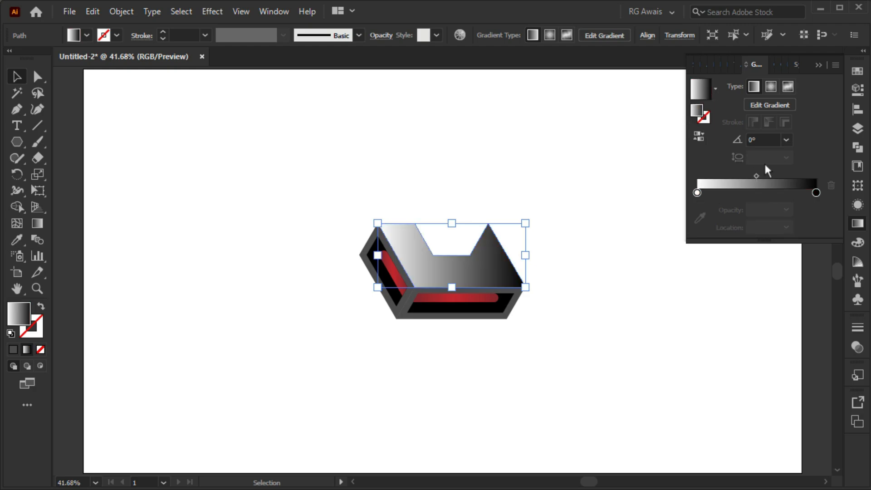
Set the top face gradient's end stop to 95% black and its start stop to a dark grey swatch
double_click(816, 192)
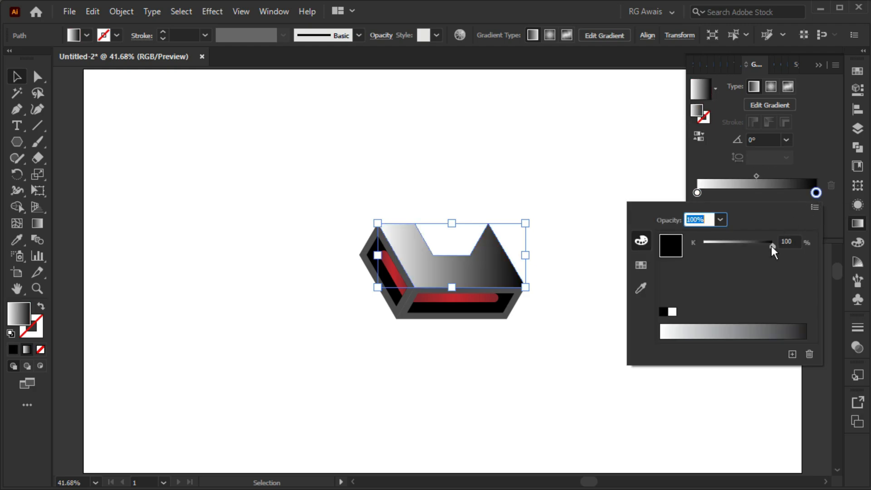
left_click_drag(771, 246, 765, 246)
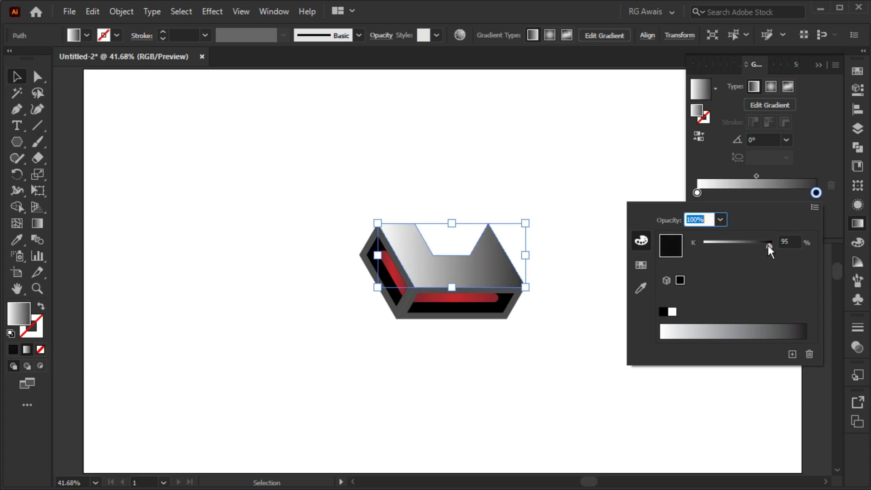
double_click(696, 193)
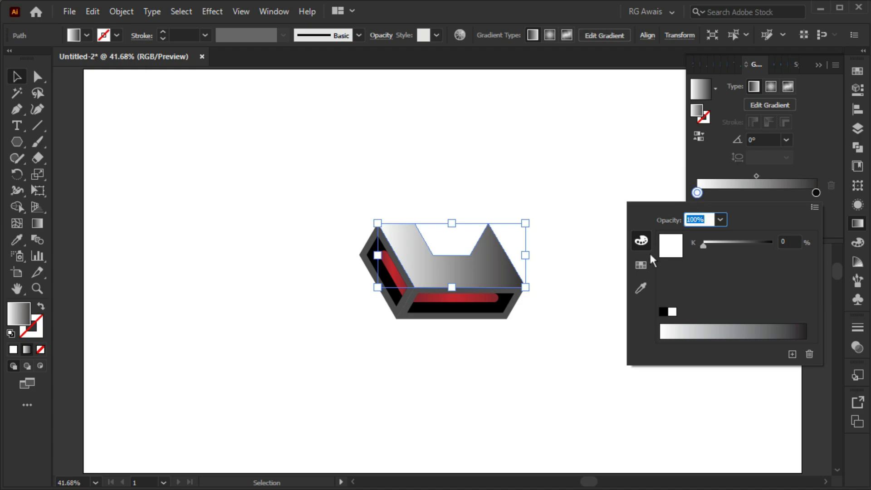
left_click(644, 263)
left_click(700, 268)
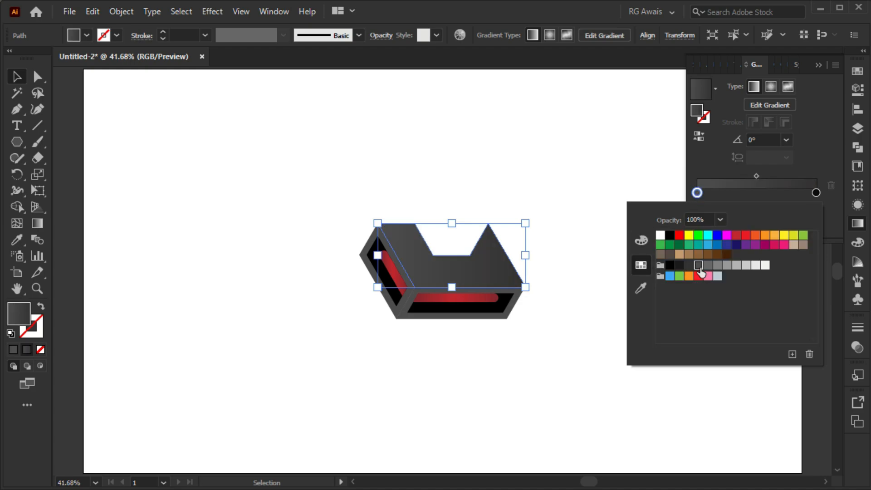
left_click(798, 165)
Move the top face gradient's grey stop to about 46.4% and place a copy of the near-black stop at the start
left_click_drag(697, 193, 742, 193)
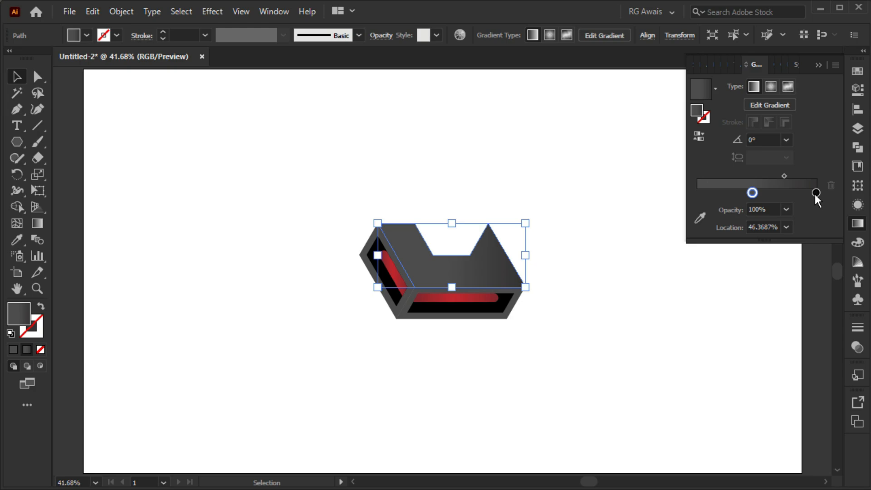
left_click_drag(815, 193, 694, 194)
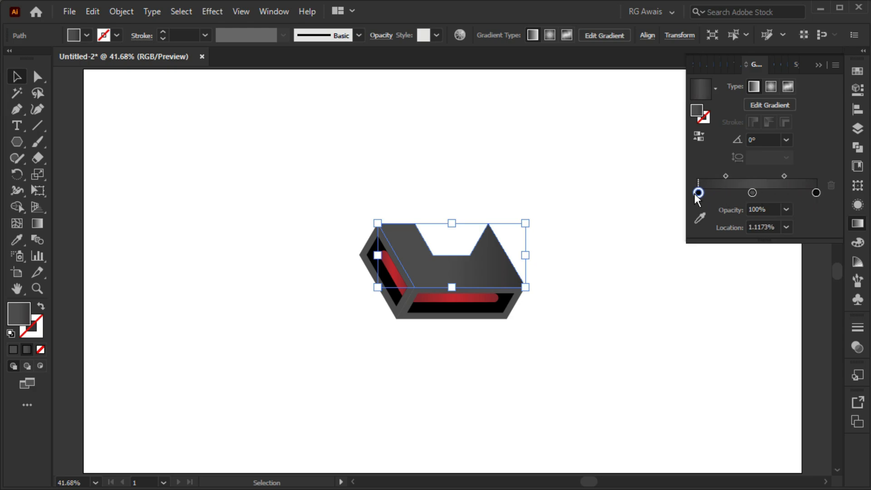
left_click(816, 64)
left_click(563, 268)
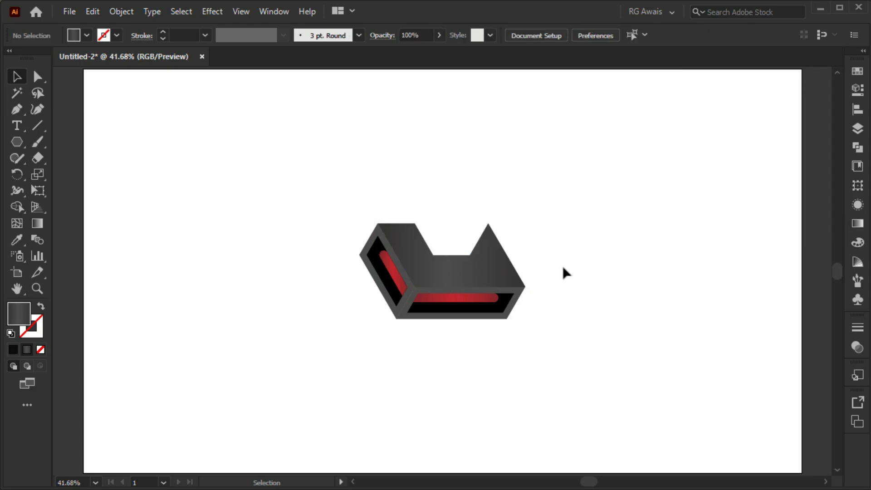
Copy the top face's dark gradient onto the front and left outer faces with the Eyedropper
left_click(460, 293)
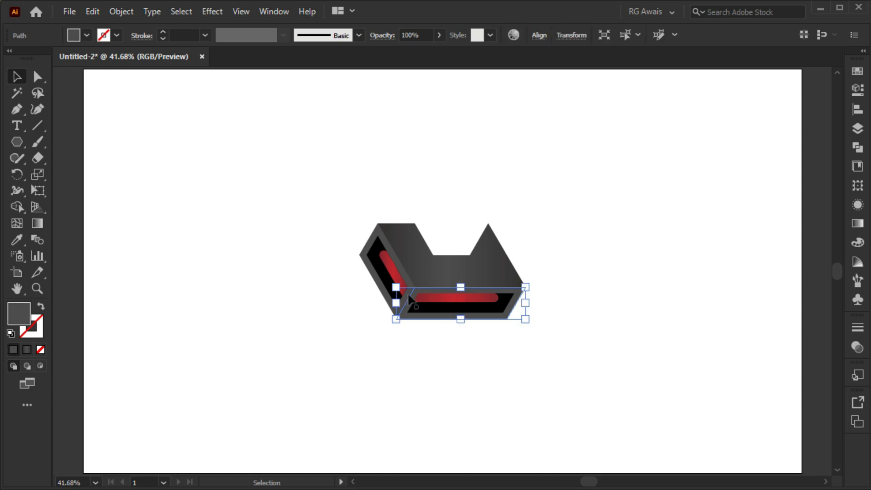
left_click(378, 286, "shift")
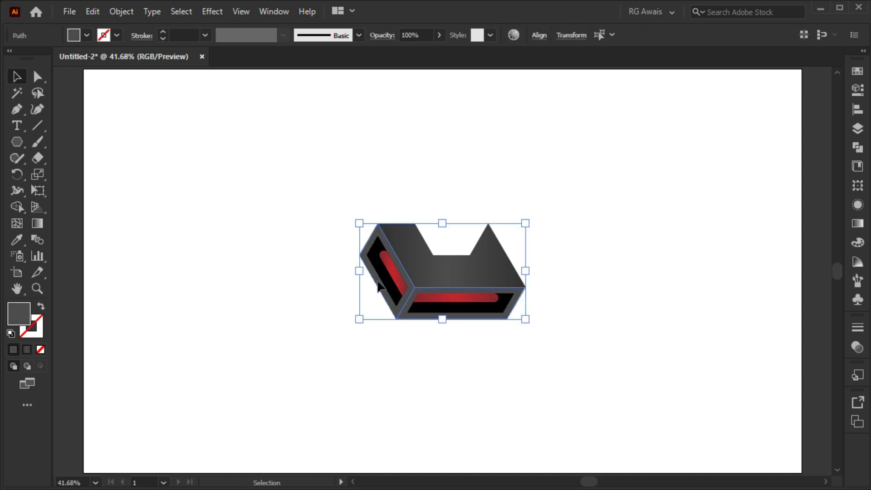
key("i")
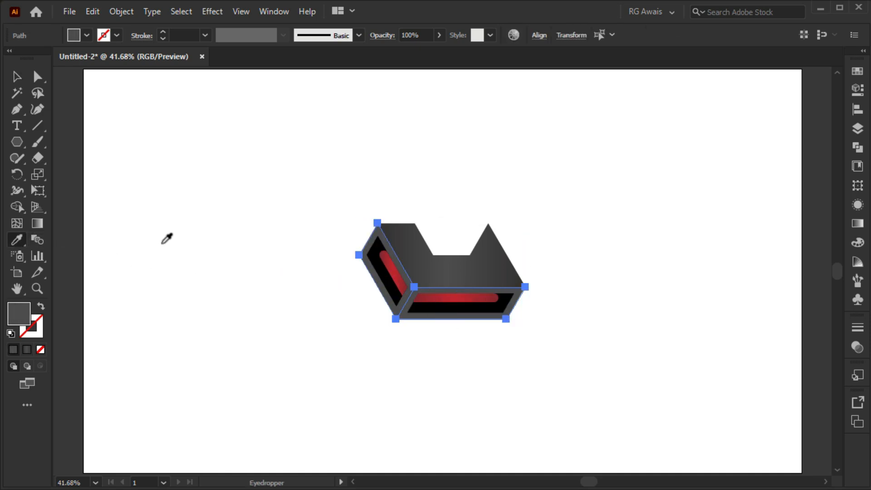
left_click(406, 247)
key("v")
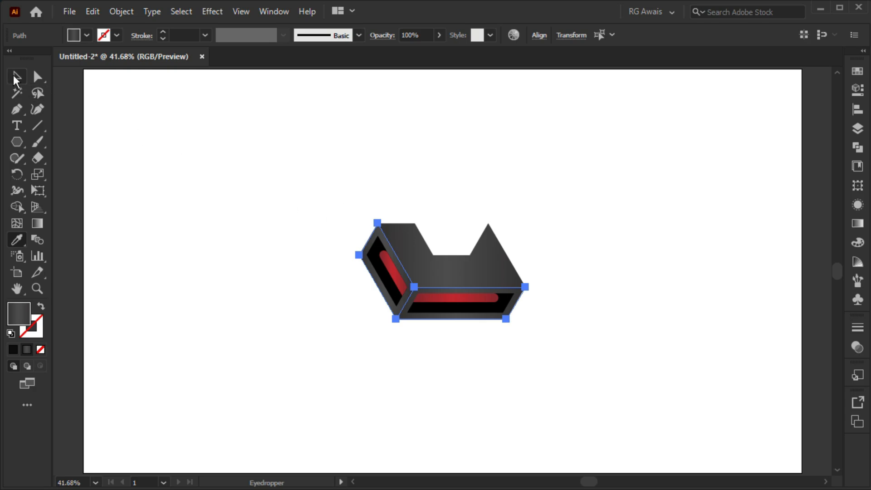
left_click(416, 349)
Adjust the front face's gradient by pulling both near-black stops inward and shifting both midpoints to the right
scroll(424, 320, "up", 4)
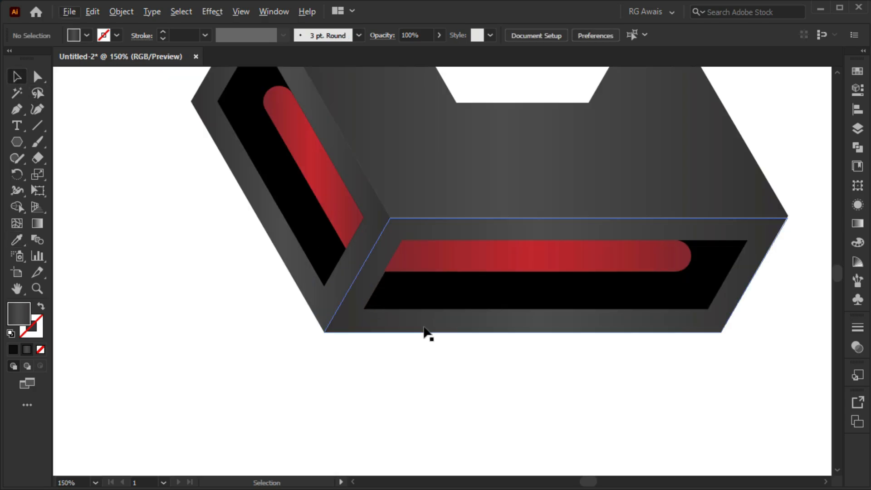
left_click(424, 334)
key("g")
left_click(330, 275)
left_click_drag(334, 284, 400, 282)
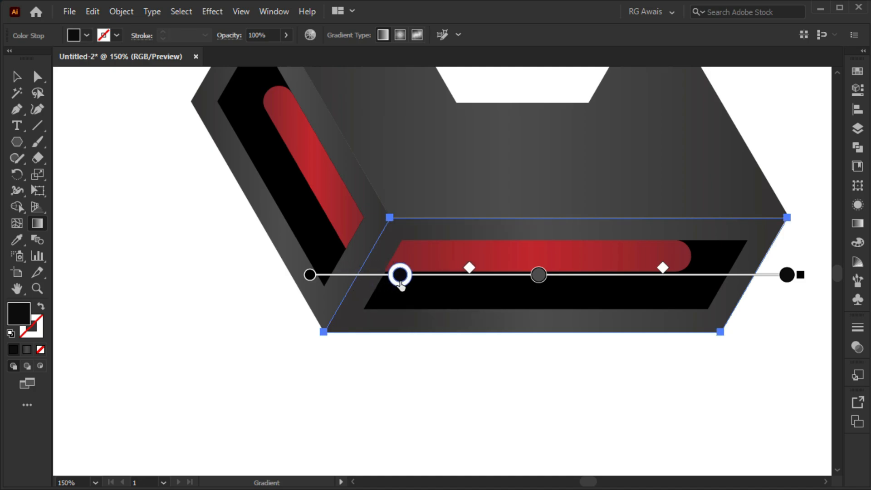
left_click_drag(471, 271, 494, 269)
left_click_drag(788, 274, 764, 275)
left_click_drag(651, 271, 697, 275)
left_click(17, 76)
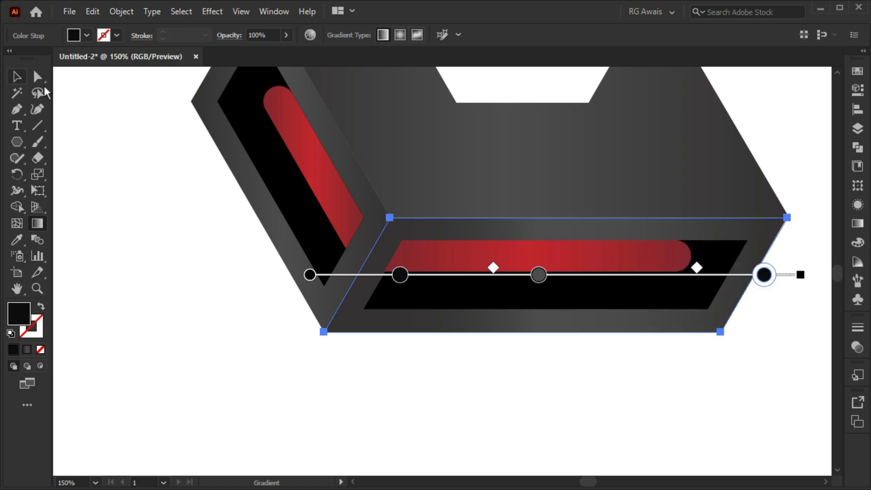
Redraw the left face's gradient diagonally along the face, pull its end stop slightly inward, and spread its midpoints outward
left_click(238, 167)
scroll(239, 167, "up", 4)
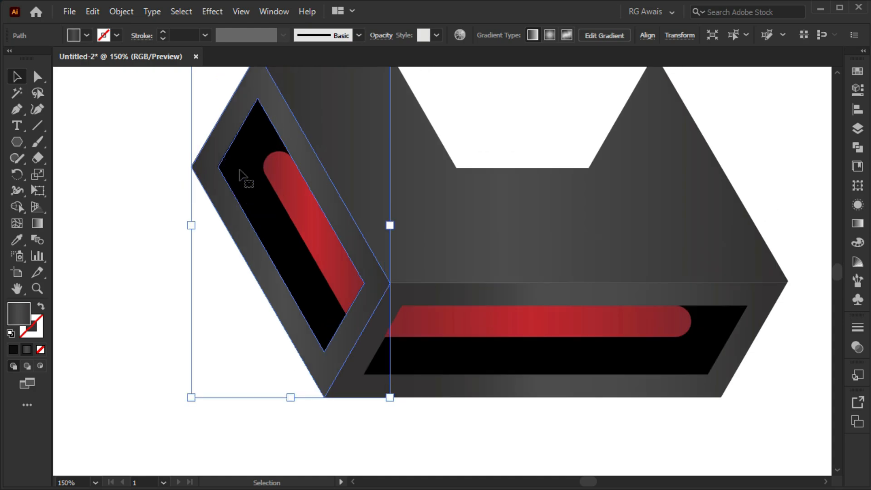
key("g")
left_click_drag(218, 112, 364, 335)
left_click(285, 217)
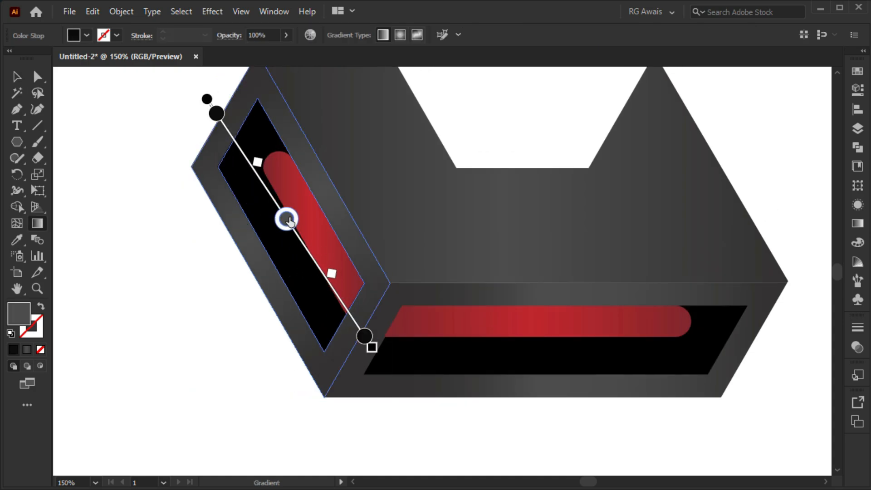
left_click_drag(331, 272, 335, 285)
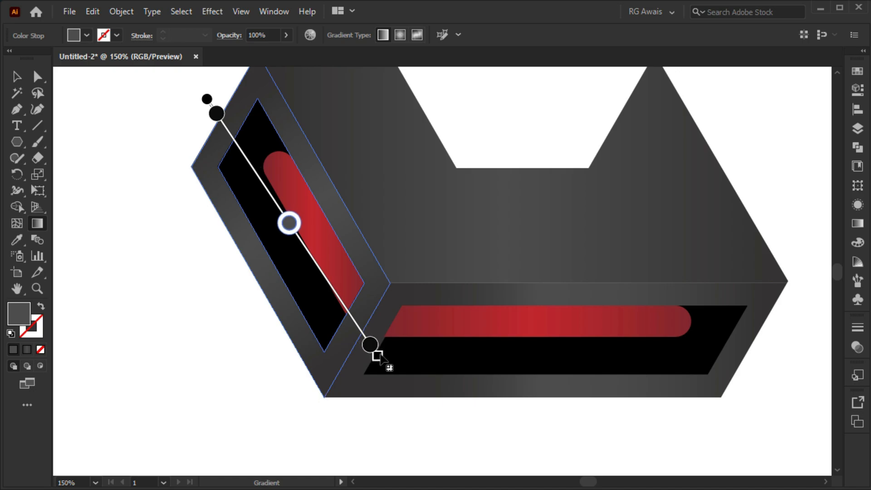
left_click(365, 336)
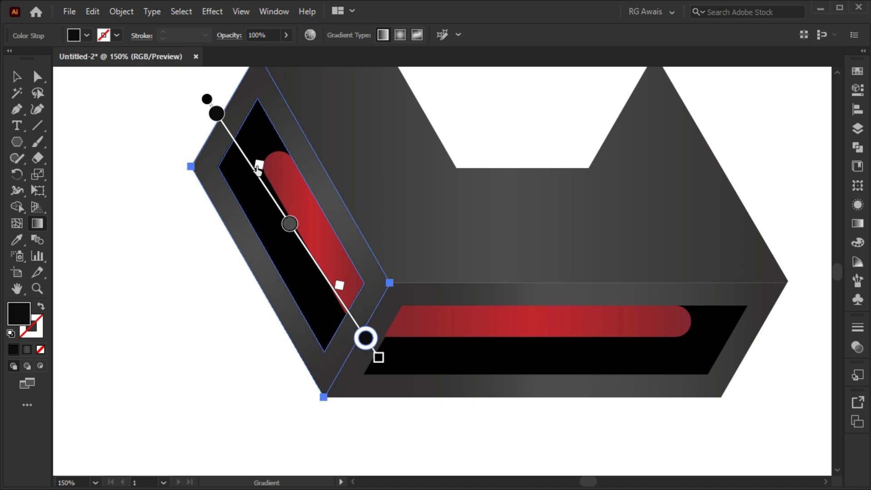
left_click_drag(258, 169, 250, 149)
left_click(17, 76)
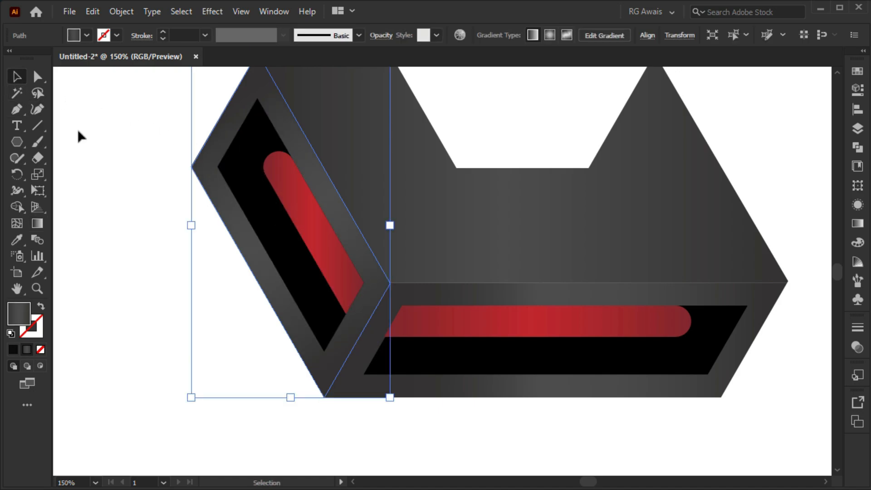
Select all the faces and bars of the finished piece and group them
left_click(463, 438)
key("ctrl+0")
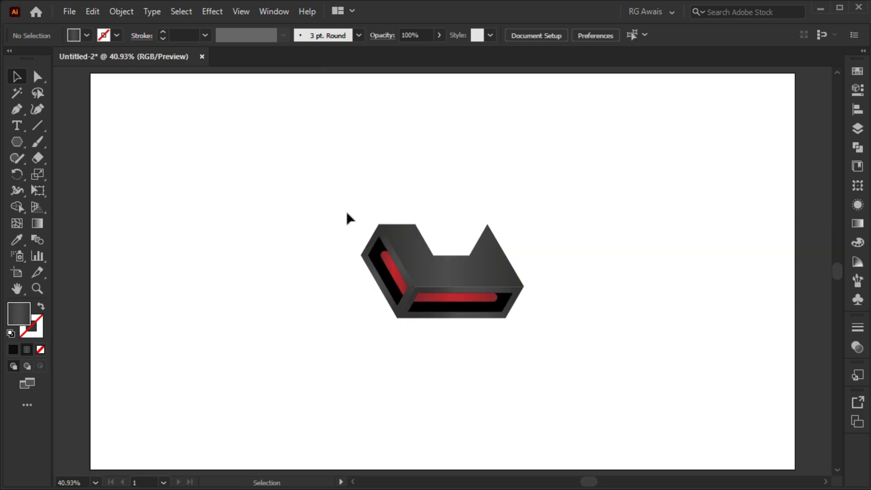
left_click_drag(347, 213, 544, 341)
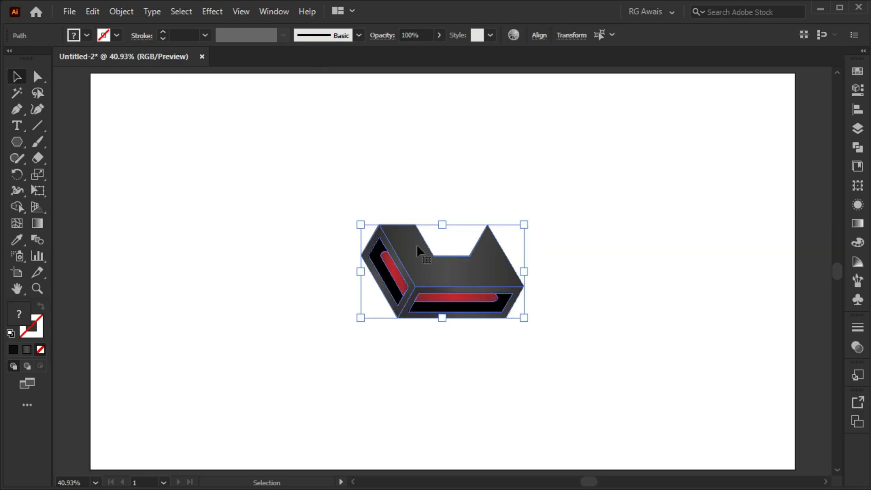
key("ctrl+g")
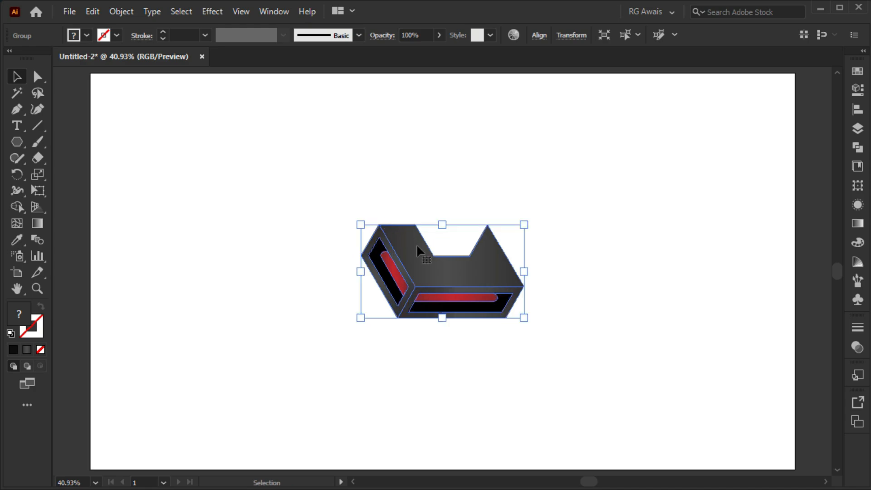
Make two rotated copies of the grouped piece at 120° intervals around the upper-left anchor of its notch to complete the three-part logo
left_click(17, 175)
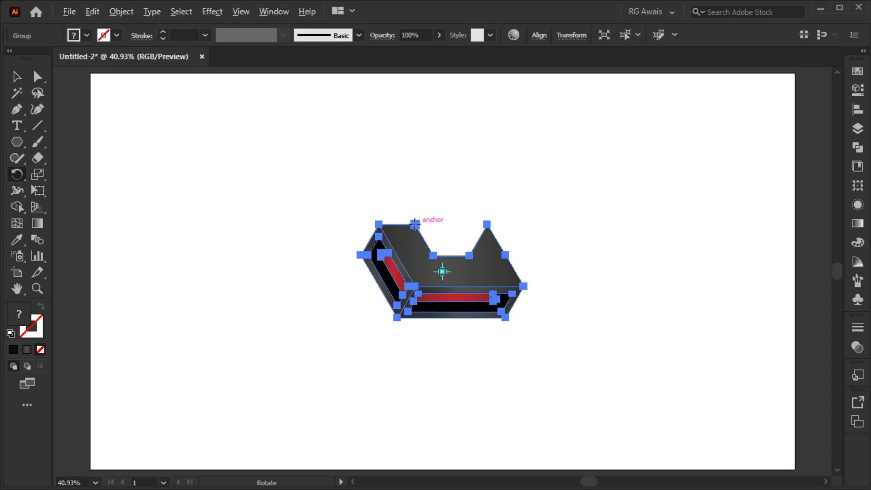
left_click(414, 223, "alt")
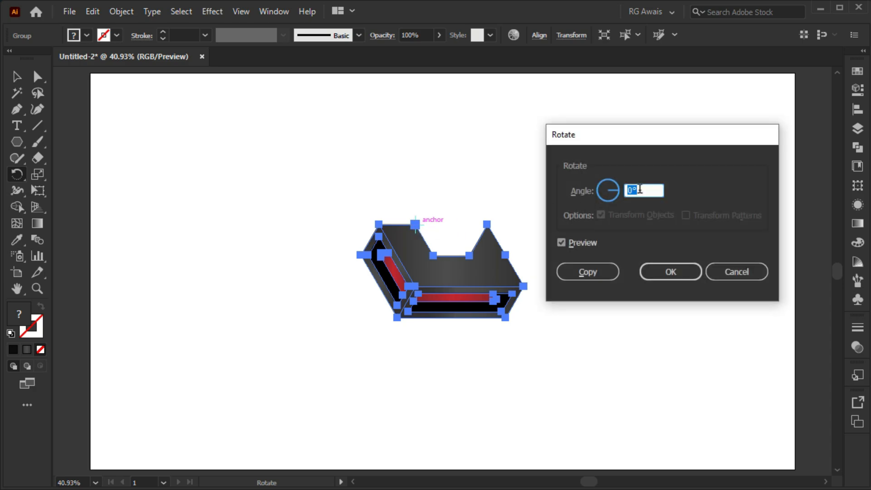
type("120")
left_click(587, 271)
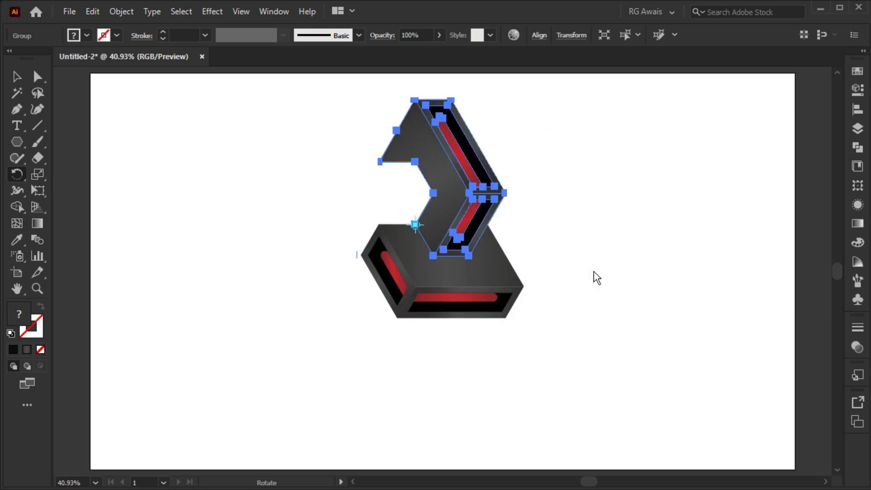
key("ctrl+d")
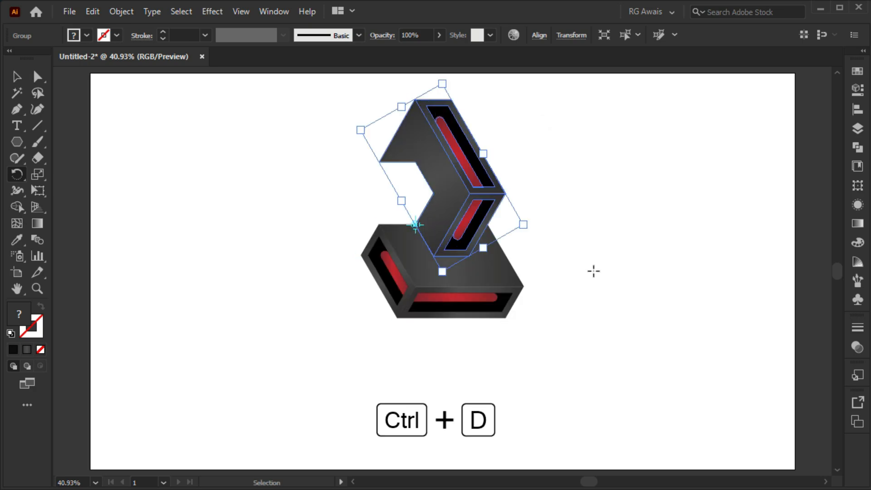
key("ctrl+d")
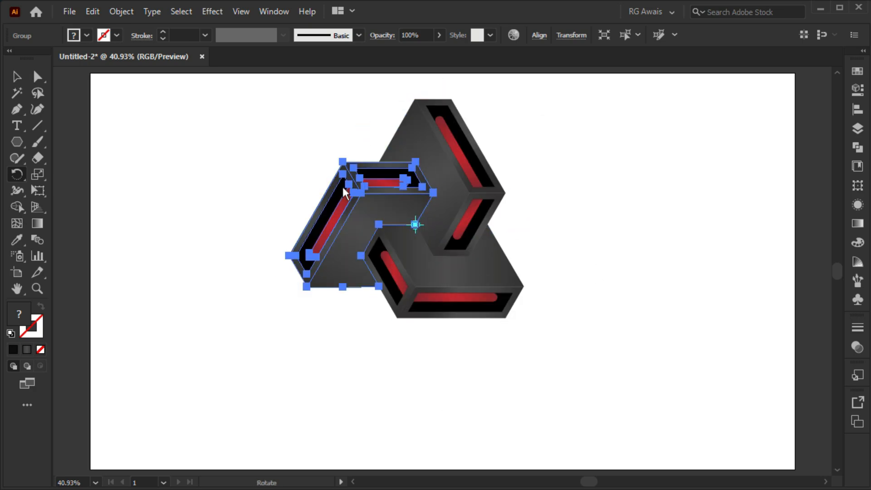
Scale all three pieces of the logo down slightly together and group them
left_click(16, 77)
left_click(255, 243)
left_click_drag(299, 124, 520, 294)
left_click_drag(522, 100, 516, 121)
left_click(515, 121)
left_click_drag(341, 126, 541, 277)
key("ctrl+g")
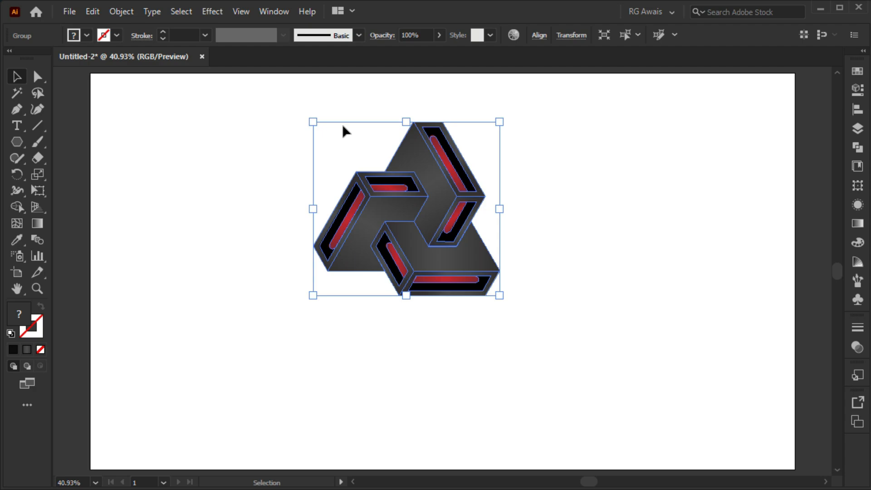
left_click(531, 256)
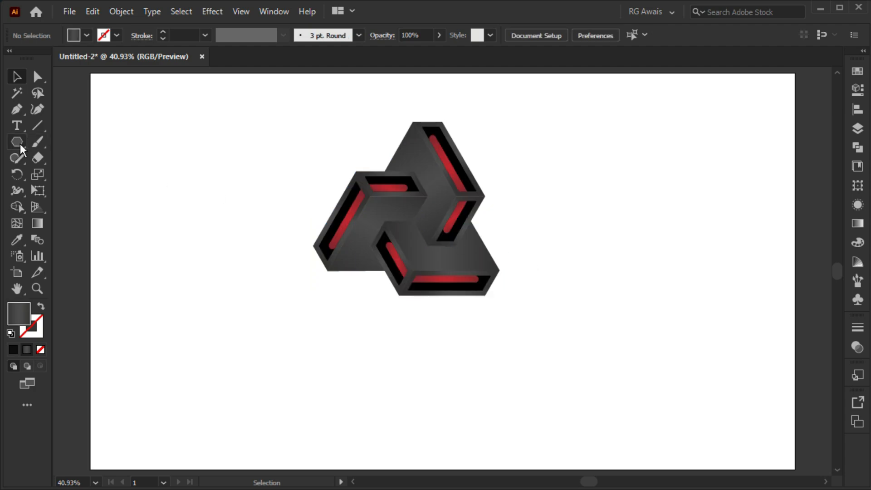
Draw a circle about 502 px wide centred on the logo's lower edge and fill it with the White, Black preset as a radial gradient
left_click_drag(17, 141, 71, 174)
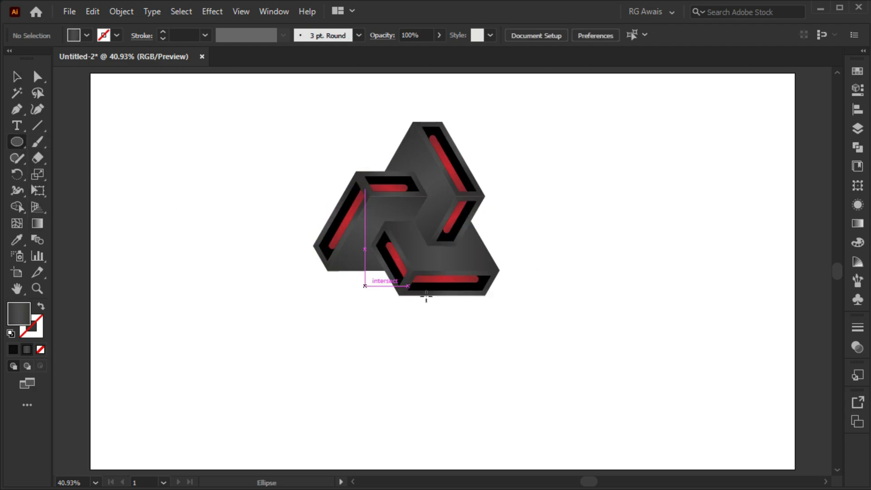
left_click_drag(427, 296, 520, 342)
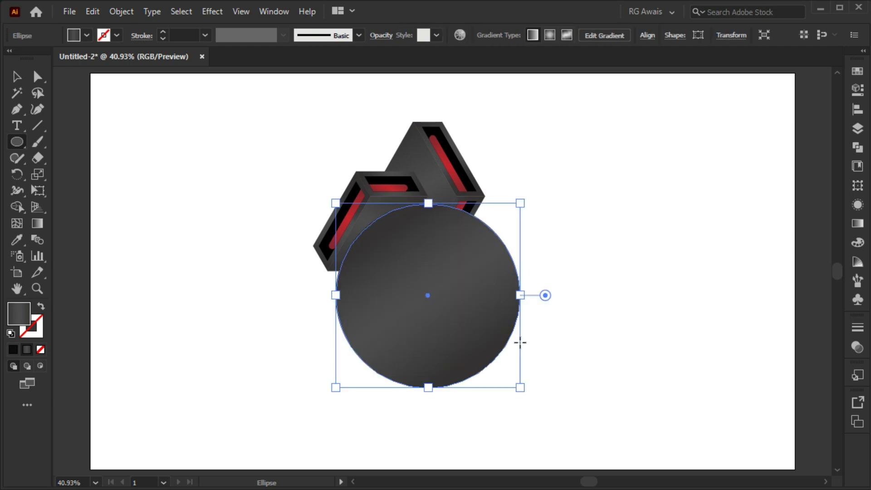
left_click(857, 224)
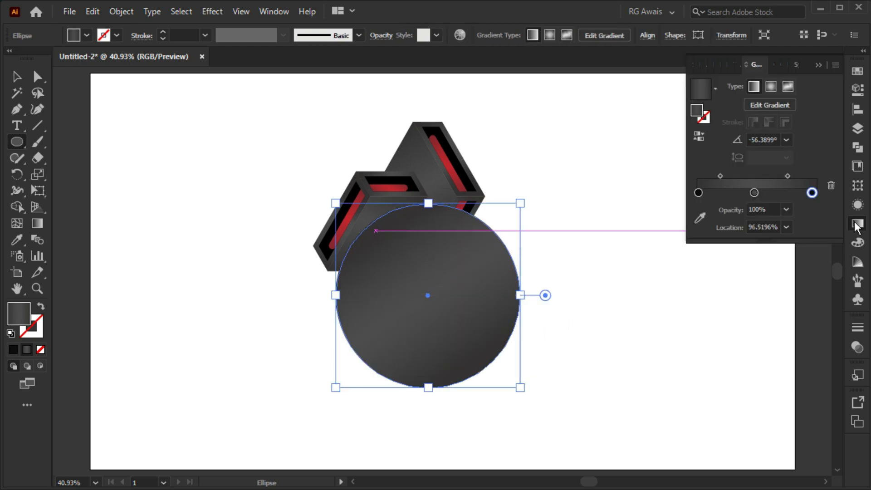
left_click(716, 88)
scroll(694, 105, "up", 1)
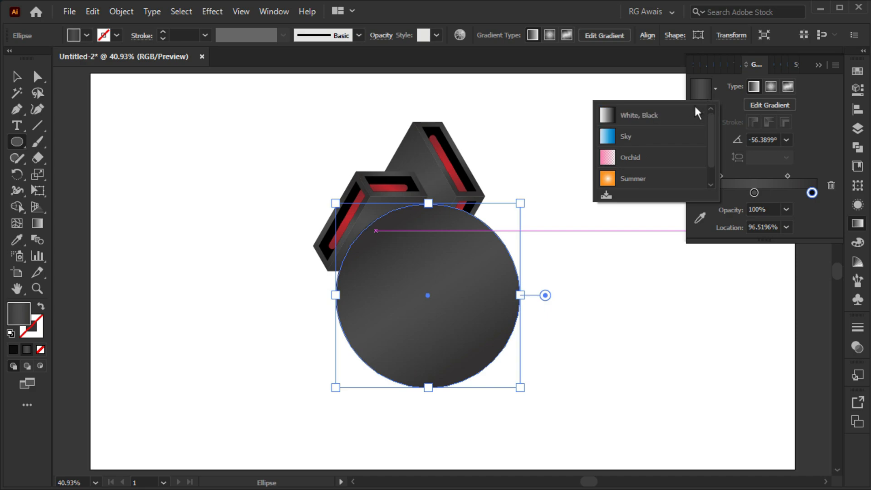
left_click(681, 114)
left_click(771, 87)
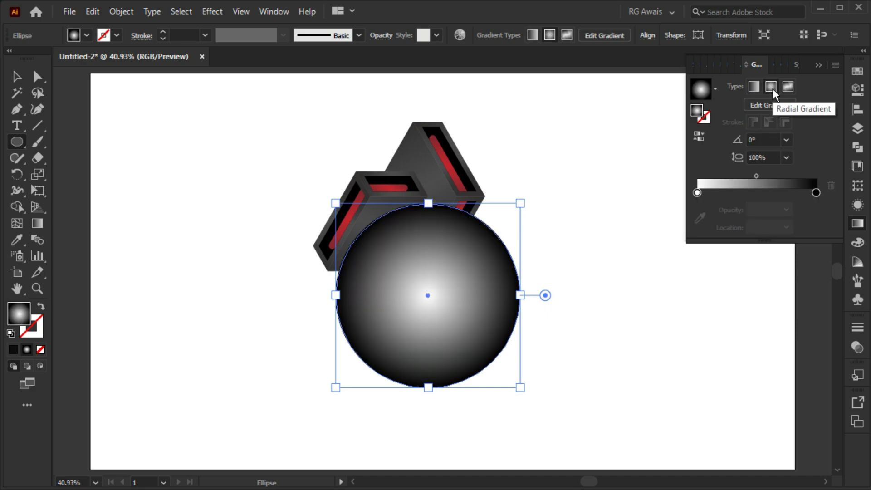
Reverse the circle's radial gradient and set its outer white stop to 0% opacity
left_click(704, 136)
left_click(816, 194)
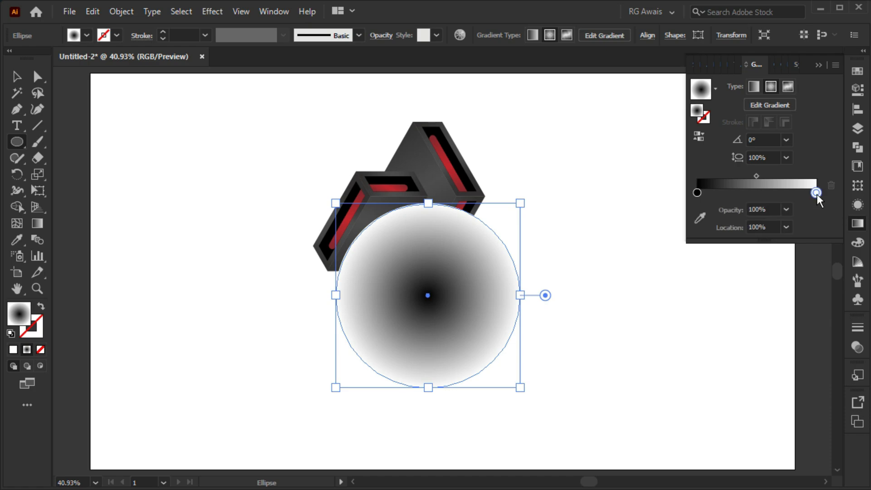
left_click(786, 209)
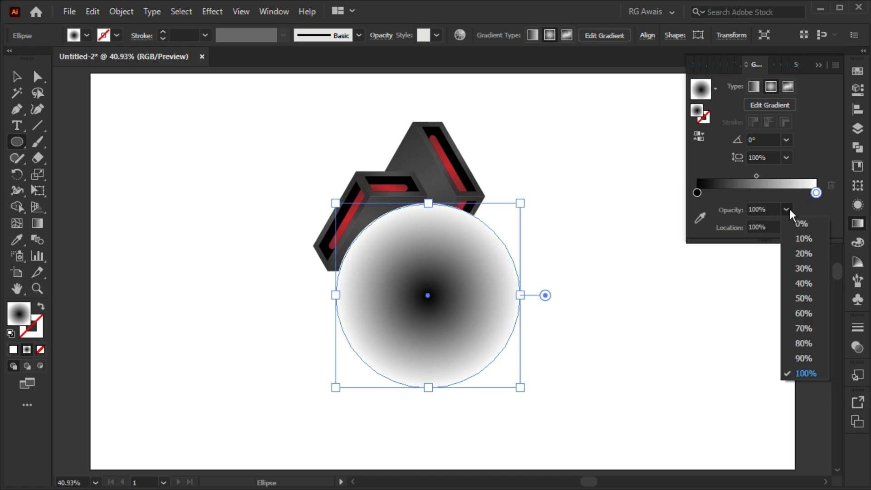
left_click(801, 224)
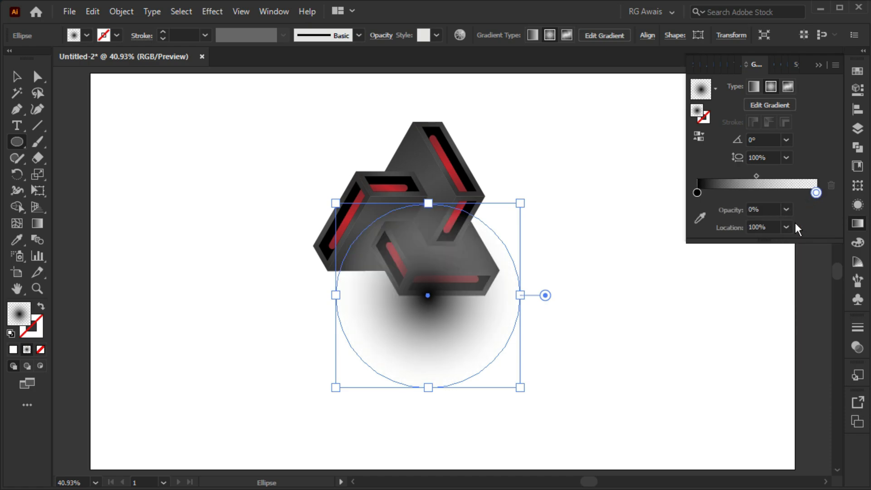
left_click(818, 65)
Flatten the circle into a shadow ellipse about 68 px high just below the logo and shift its gradient midpoint to about 63%
left_click(17, 76)
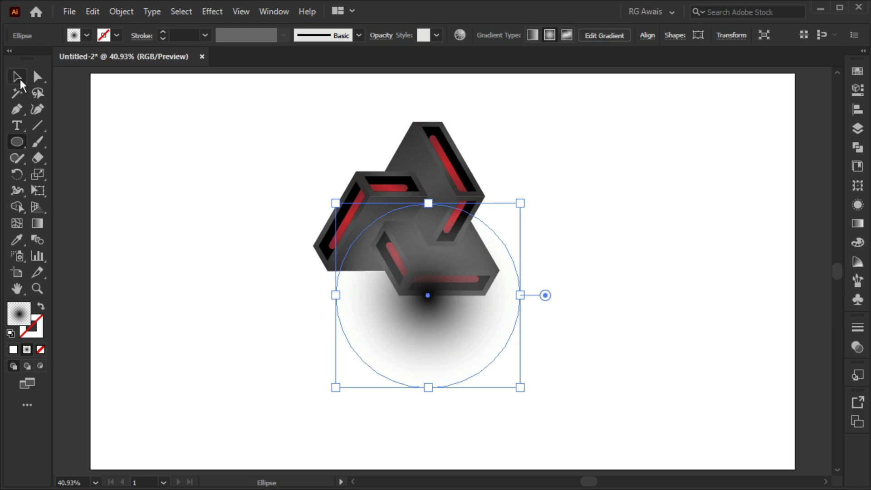
left_click_drag(428, 203, 432, 318)
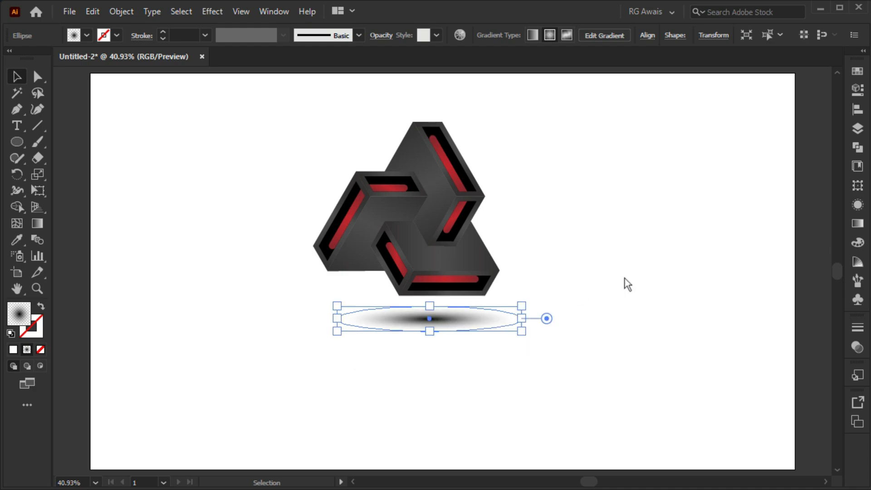
left_click(856, 224)
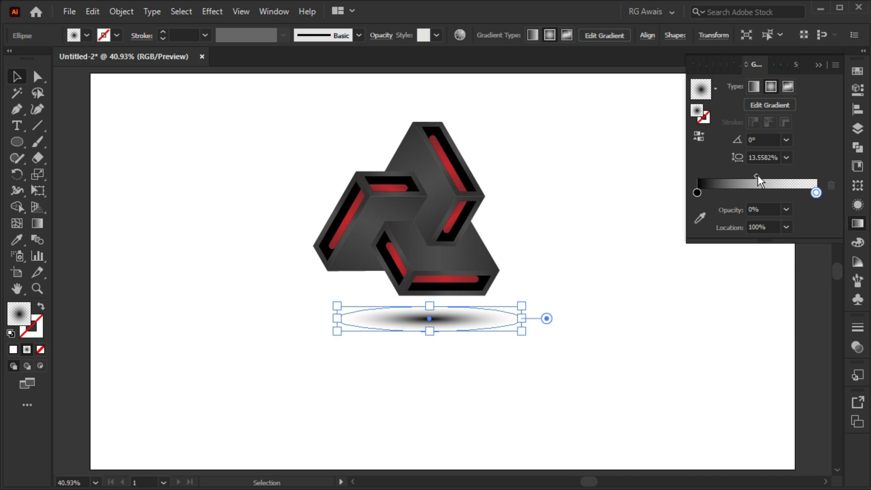
left_click_drag(757, 175, 772, 175)
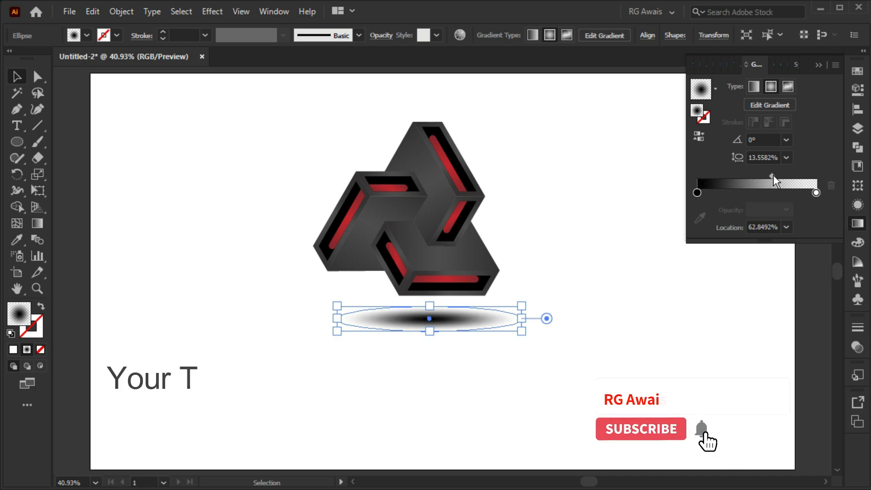
left_click(816, 67)
Set the shadow ellipse's opacity to 64% and nudge it slightly right and up beneath the logo
left_click(859, 90)
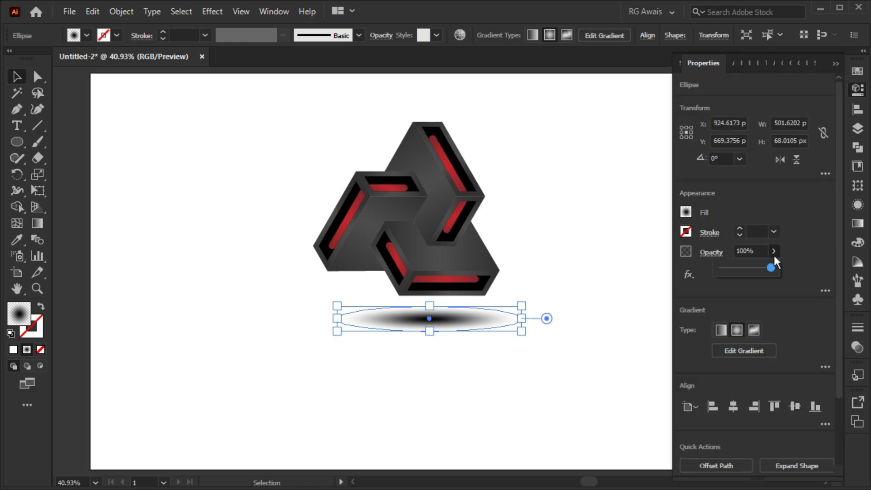
left_click_drag(742, 269, 750, 269)
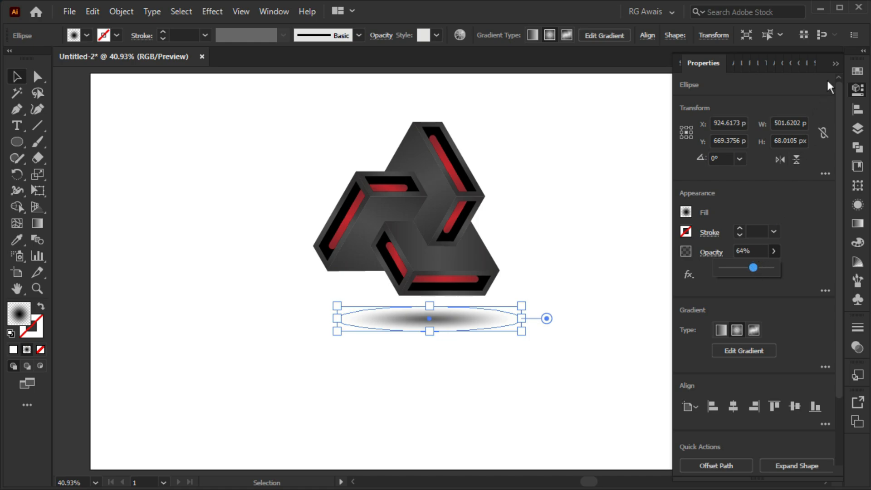
left_click(835, 63)
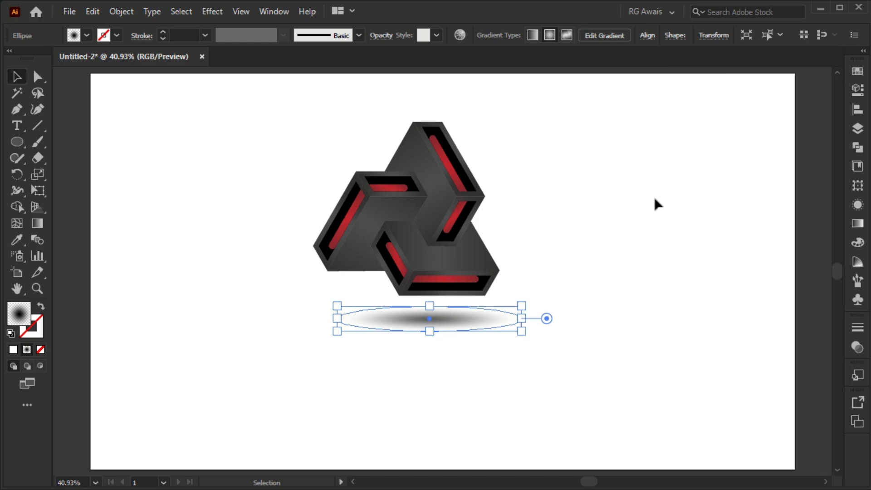
left_click(443, 359)
left_click_drag(438, 326, 445, 323)
left_click(436, 376)
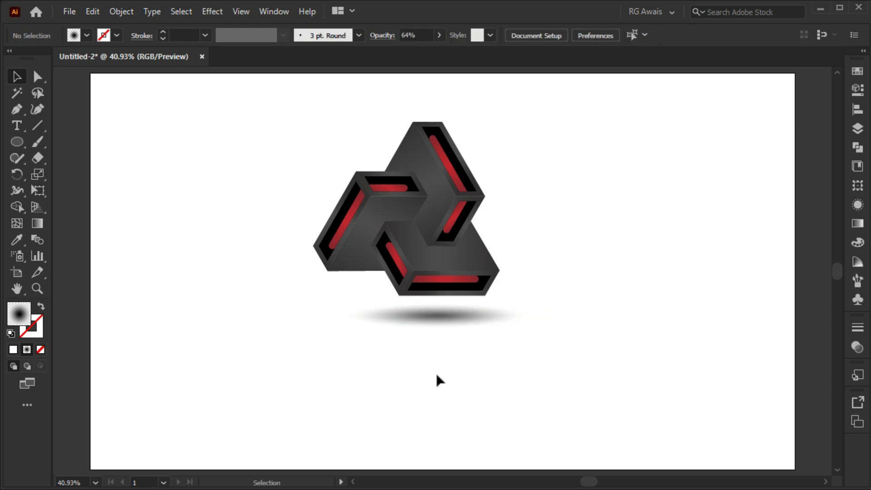
Move the logo and shadow together slightly down the artboard, then nudge the shadow alone a little to the left and down
left_click_drag(314, 122, 510, 349)
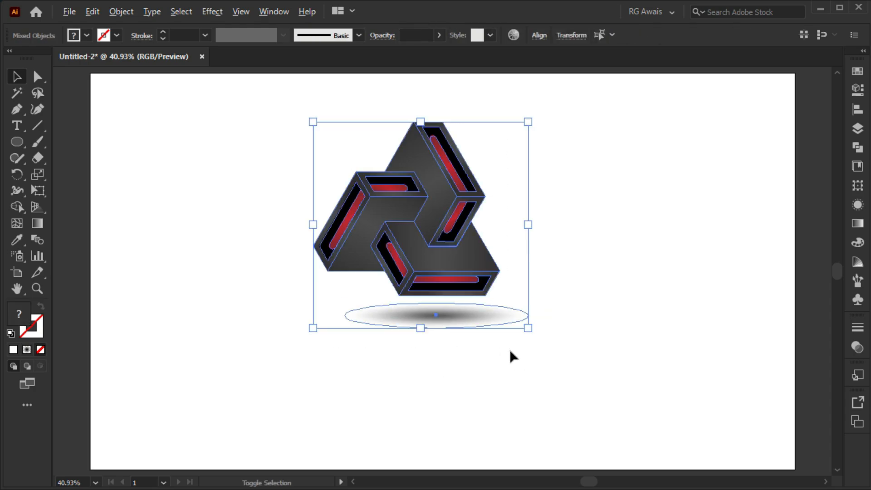
left_click_drag(438, 188, 440, 214)
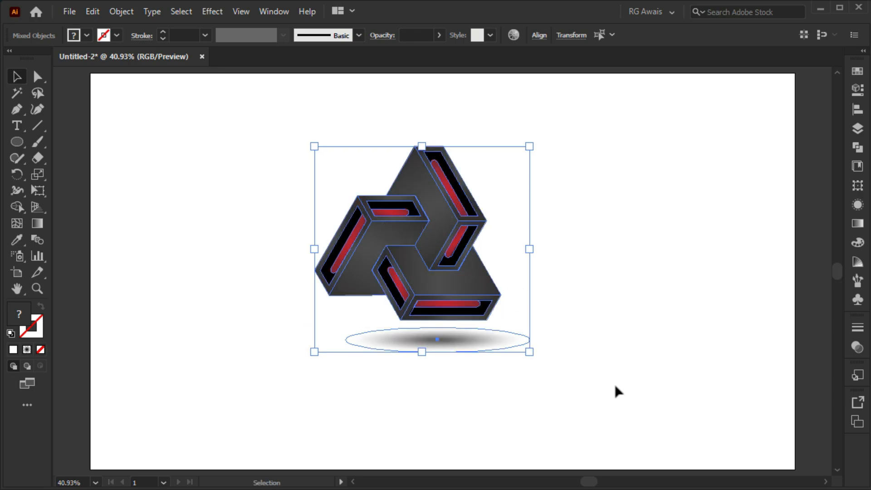
left_click(619, 392)
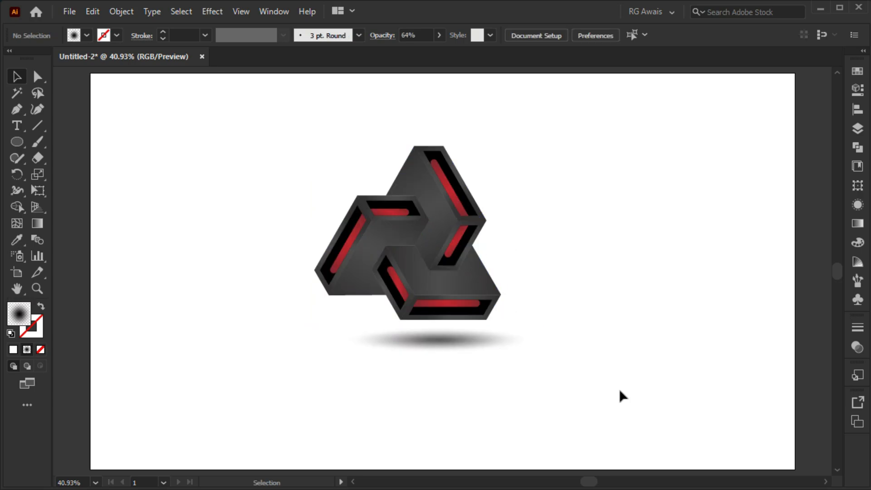
left_click_drag(438, 344, 435, 347)
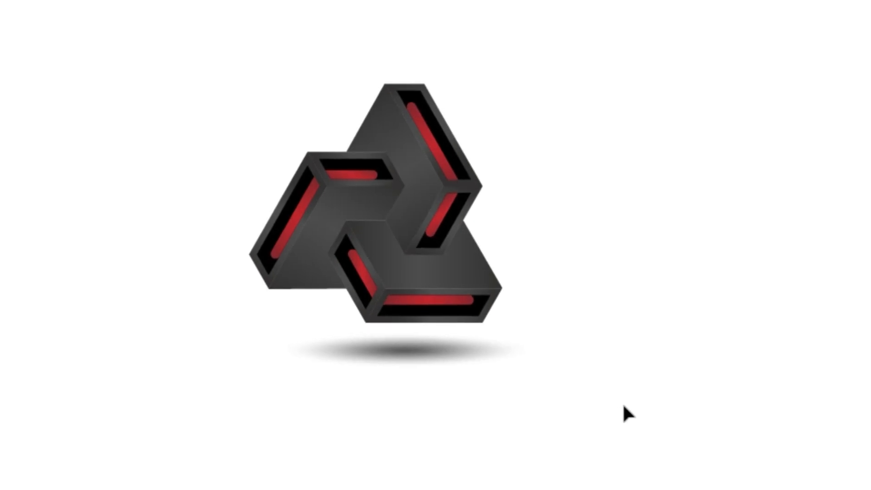